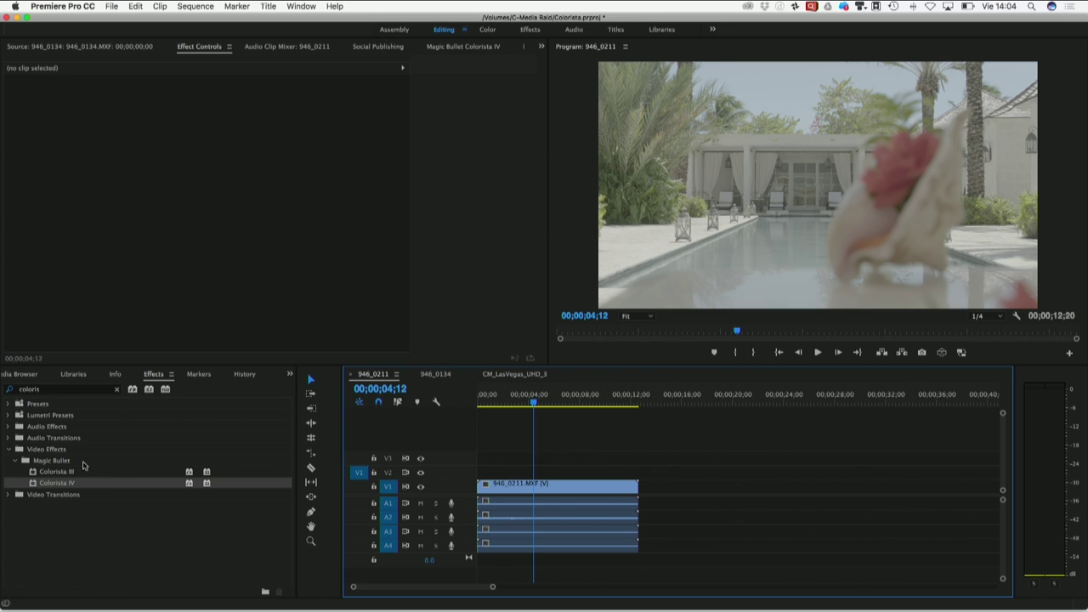
Step: Apply Colorista IV to the pool clip 946_0211.MXF on the timeline
left_click_drag(66, 483, 508, 486)
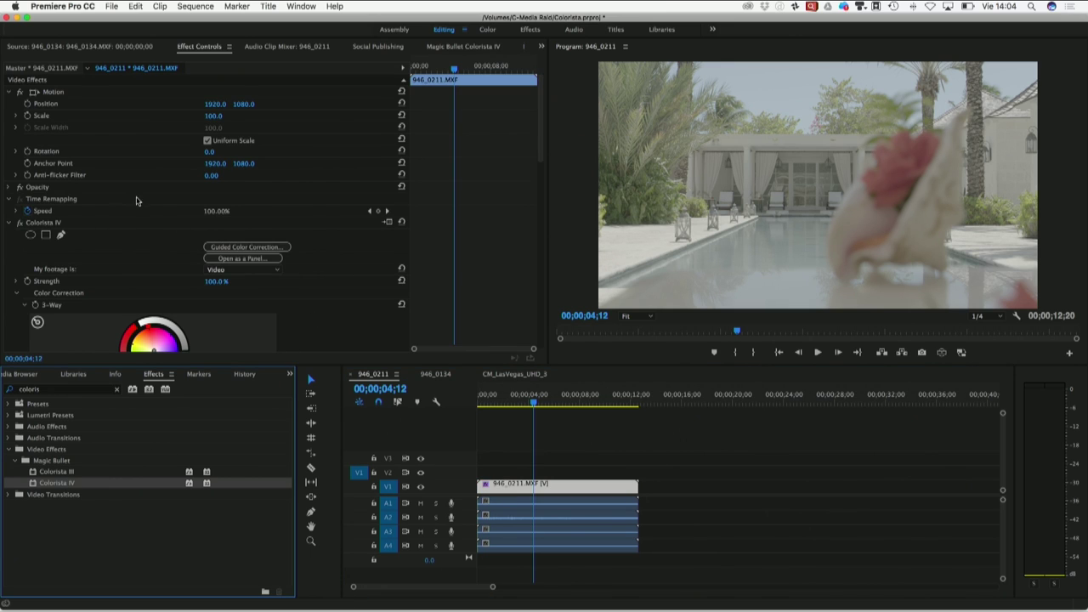
Step: Open the pool clip's Colorista IV controls as their own docked panel
scroll(133, 215, "down", 1)
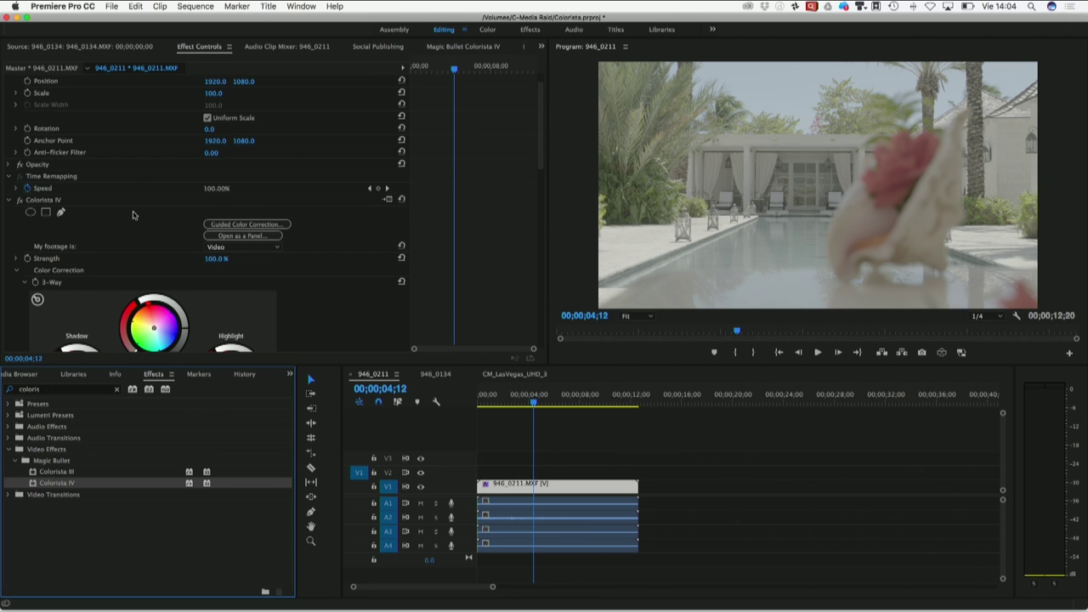
scroll(133, 215, "down", 1)
scroll(132, 215, "down", 1)
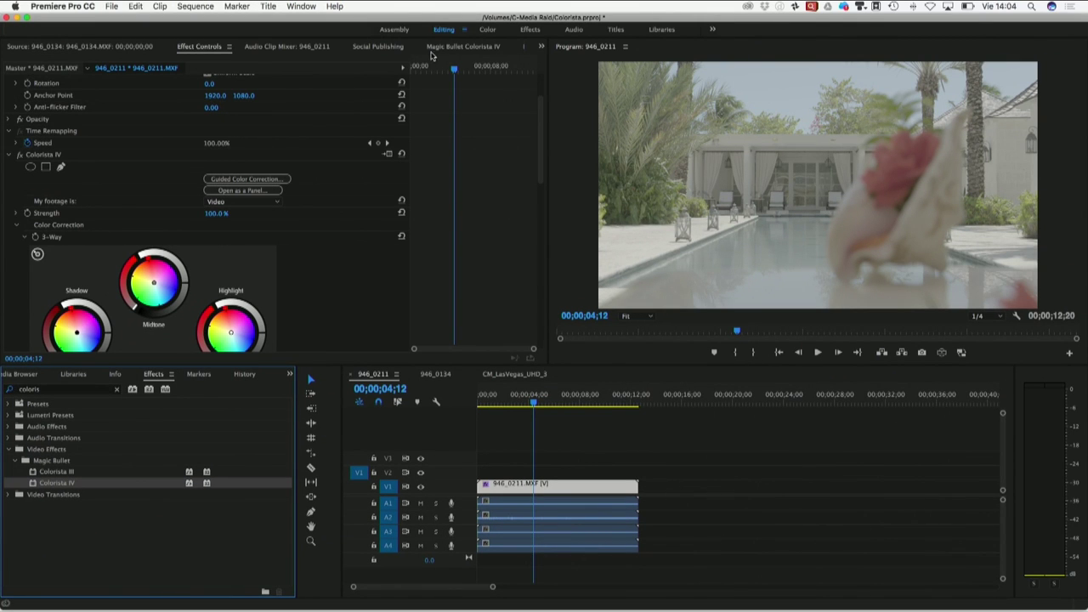
left_click(447, 48)
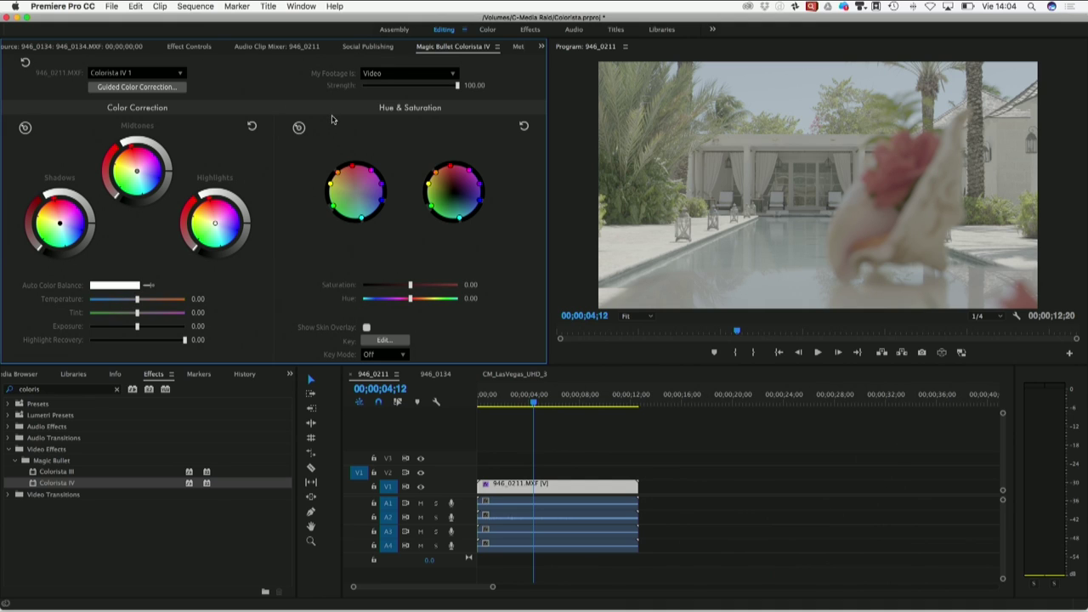
left_click(272, 49)
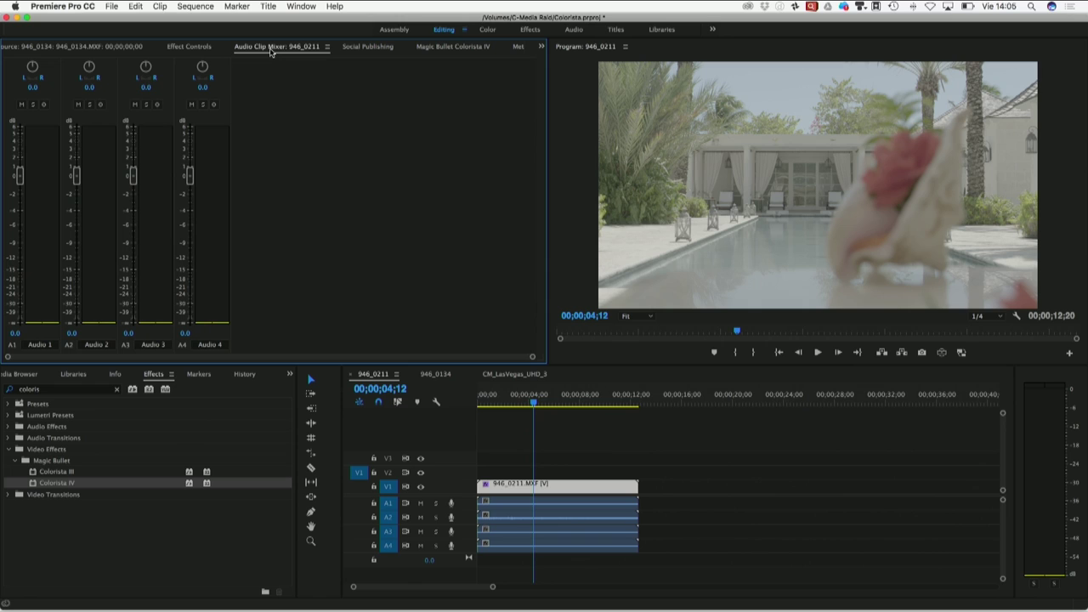
Step: Set Colorista's footage type to Log, go to 00;00;05;05, and lower Strength to about 47
left_click(368, 47)
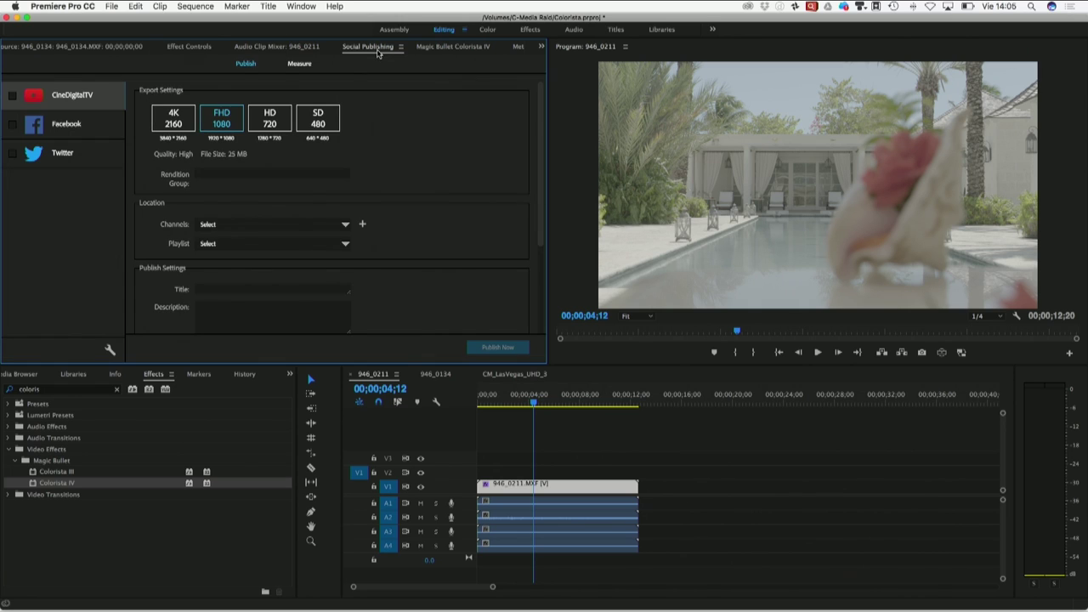
left_click(453, 49)
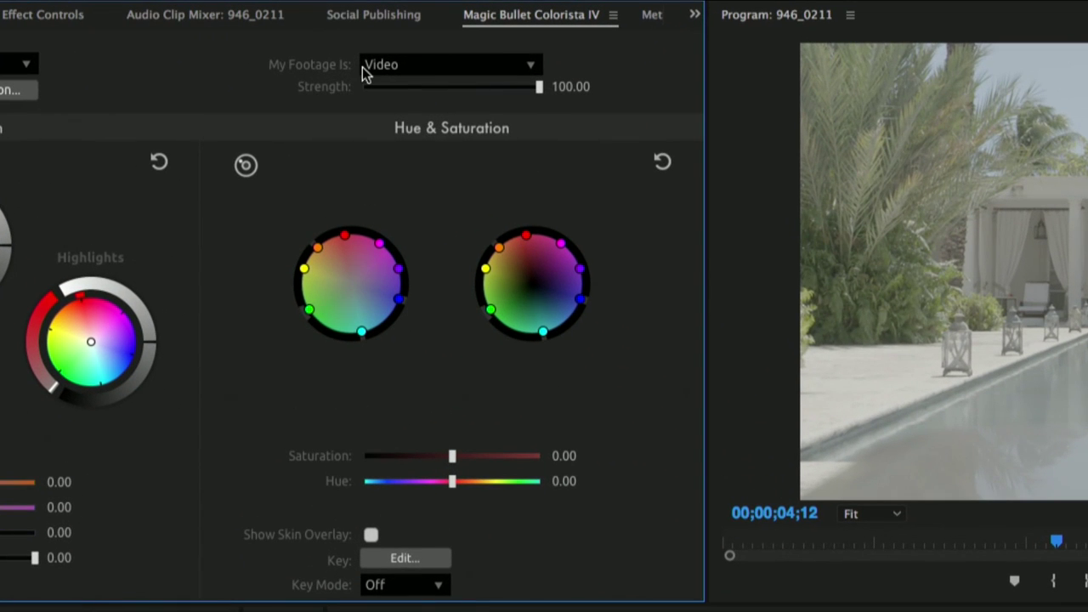
left_click(384, 68)
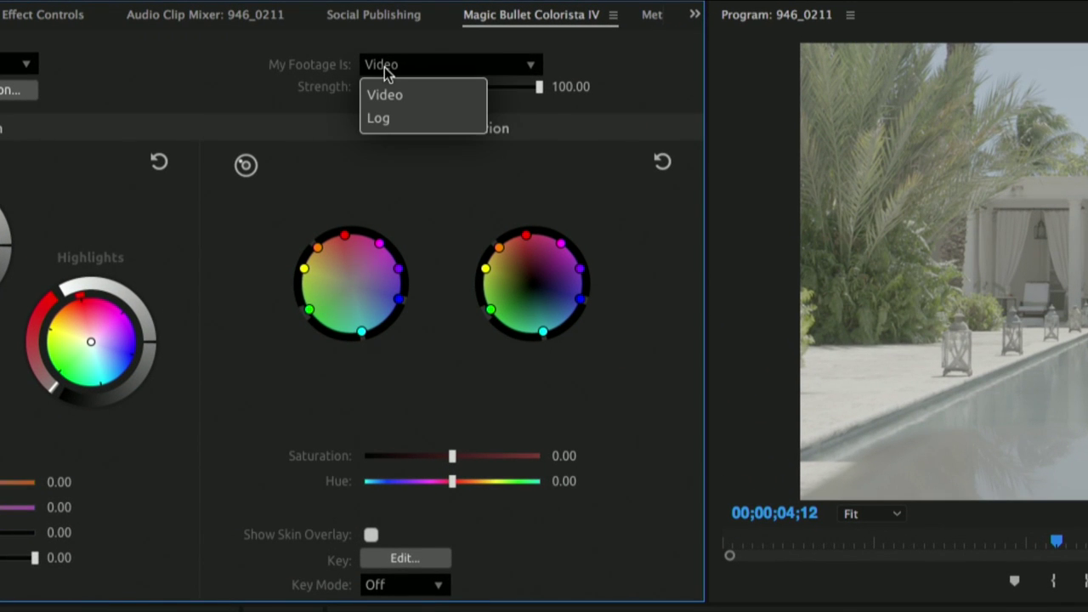
left_click(393, 116)
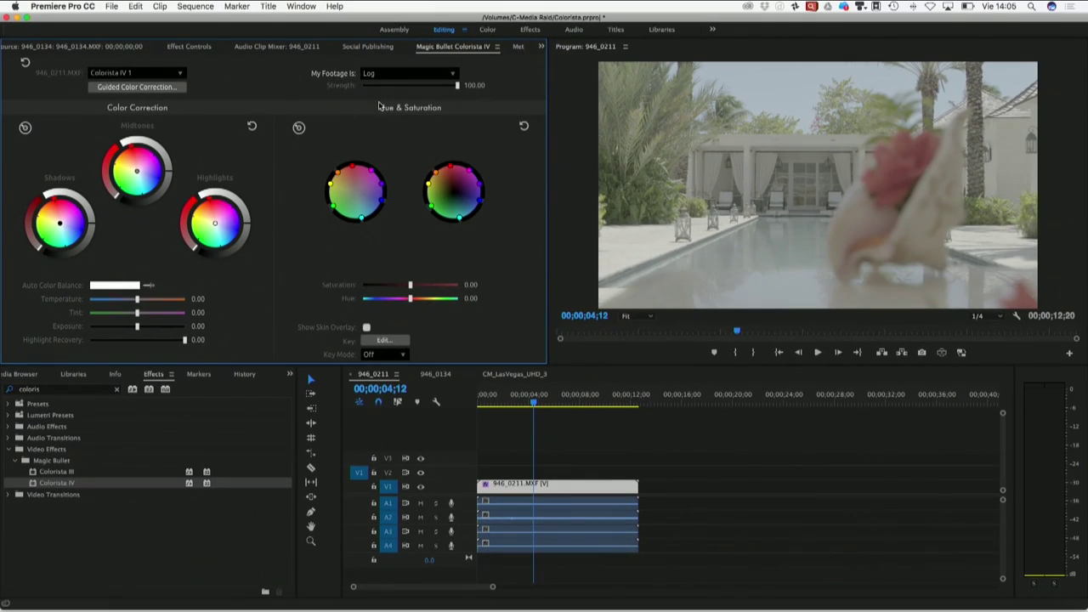
left_click(544, 398)
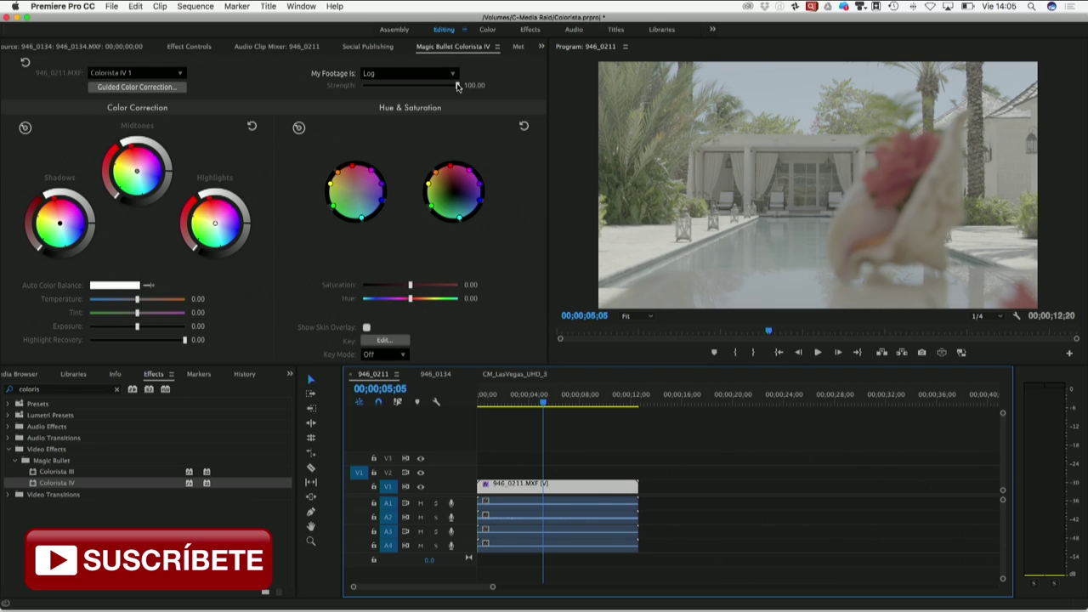
left_click_drag(457, 86, 408, 86)
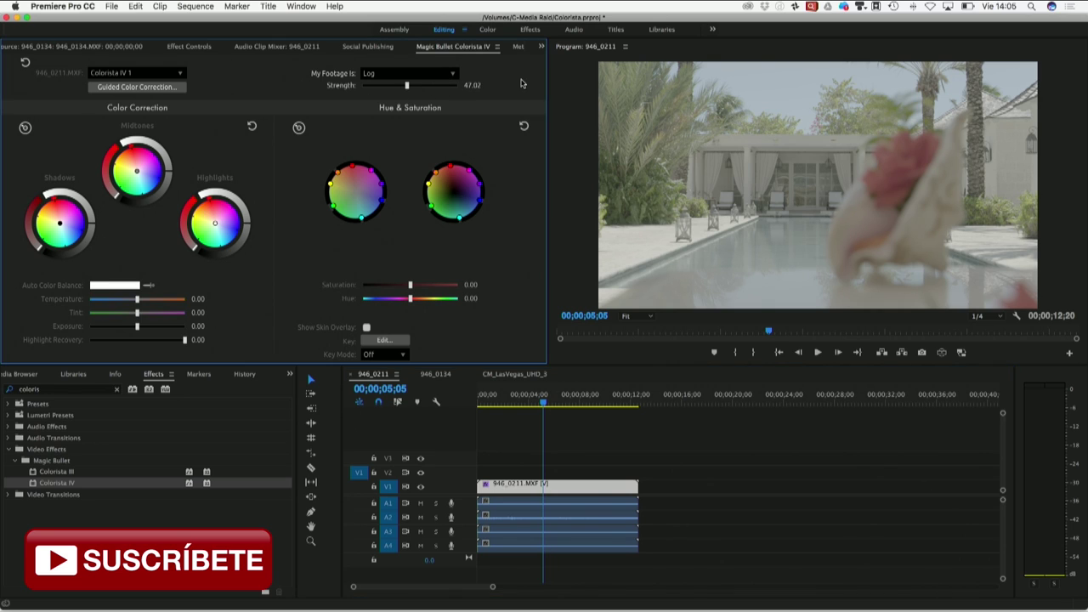
Step: Reset Strength to 100, raise saturation to 73.81, and check the frame at 00;00;01;10
left_click(447, 75)
left_click(409, 92)
scroll(244, 176, "down", 3)
scroll(243, 175, "down", 3)
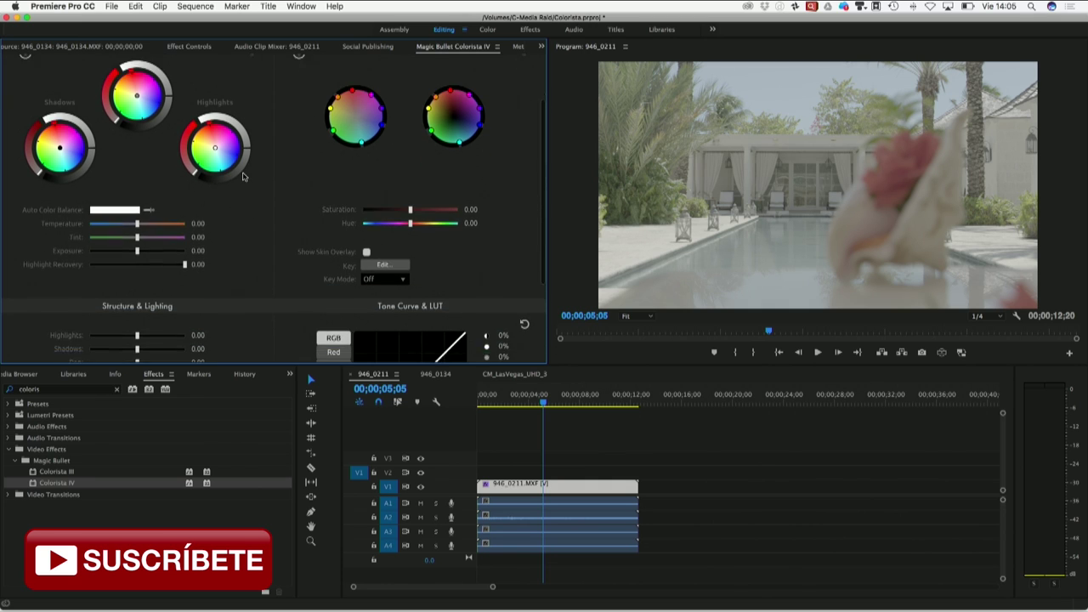
scroll(170, 255, "up", 1)
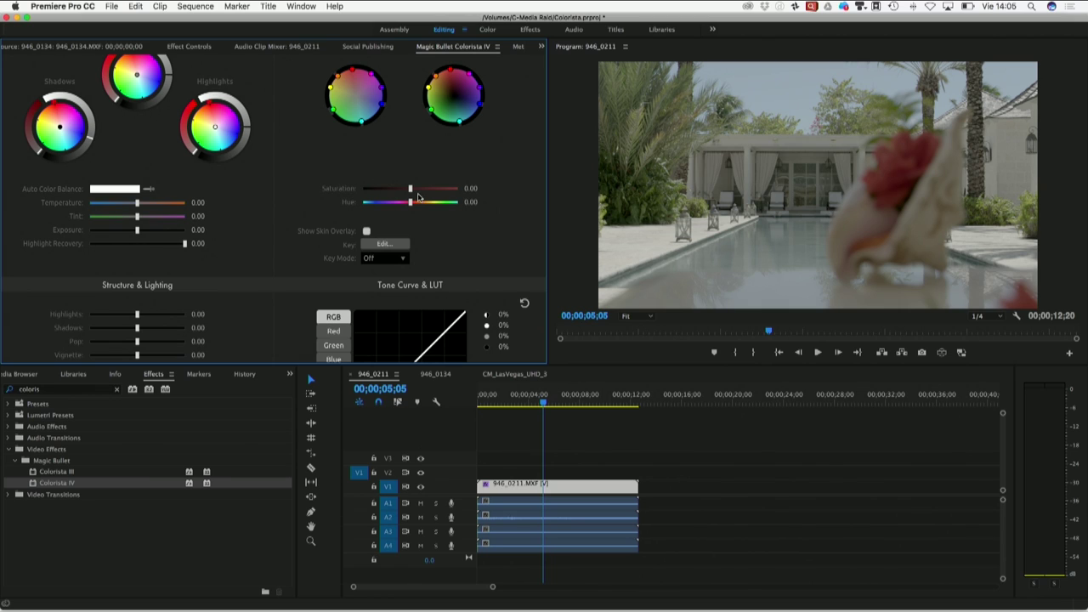
left_click_drag(411, 188, 446, 189)
left_click(496, 404)
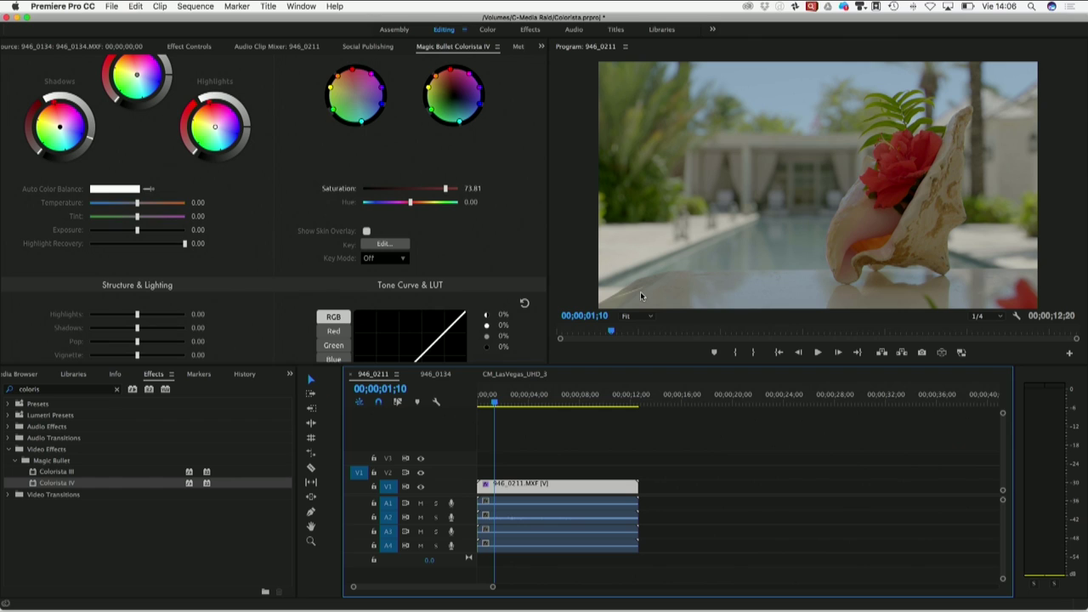
Step: Set Vignette to 20.24 and Pop to 64.29, then load the ungraded pool clip in Source
scroll(464, 205, "down", 3)
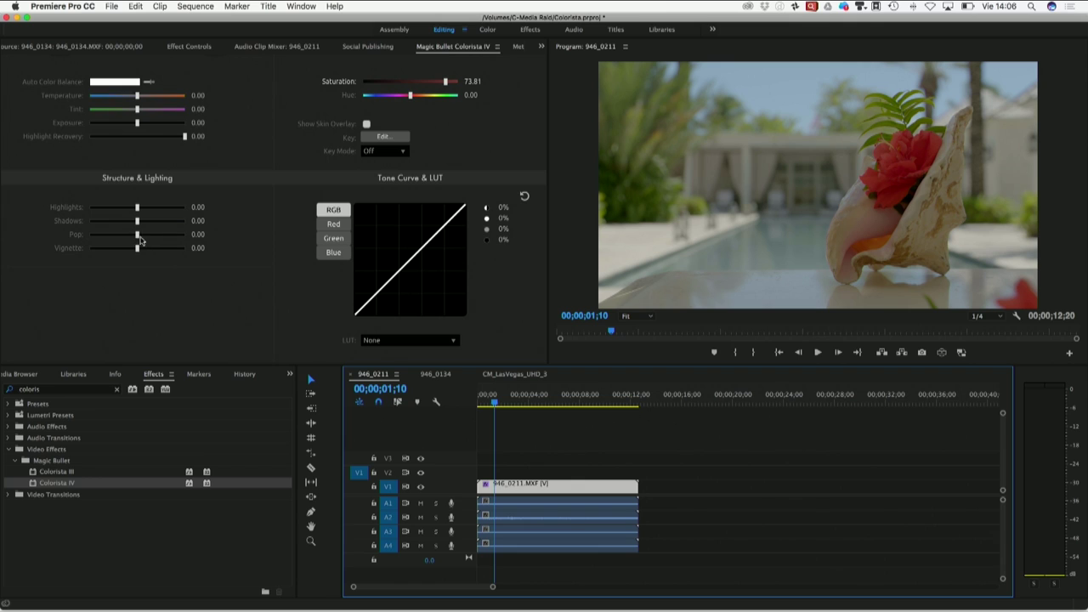
left_click_drag(136, 249, 146, 248)
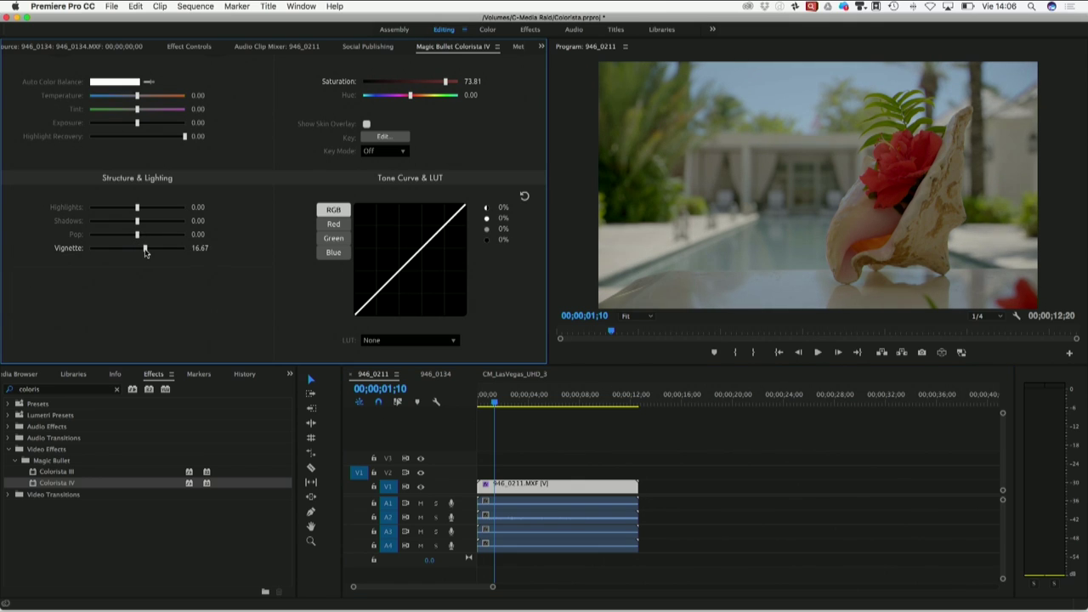
left_click_drag(143, 237, 167, 237)
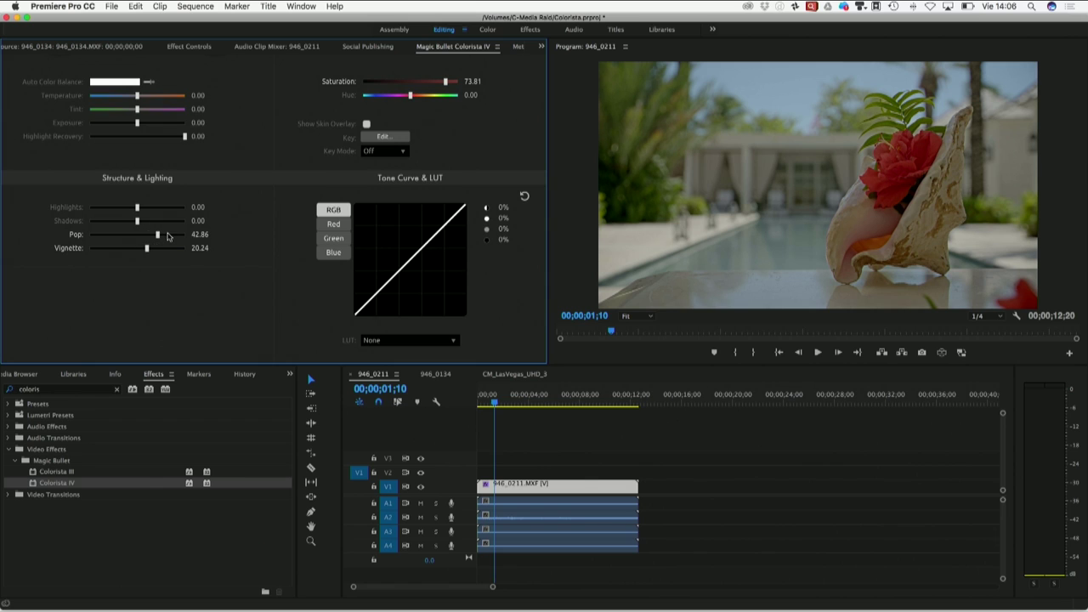
left_click_drag(165, 237, 169, 236)
double_click(535, 487)
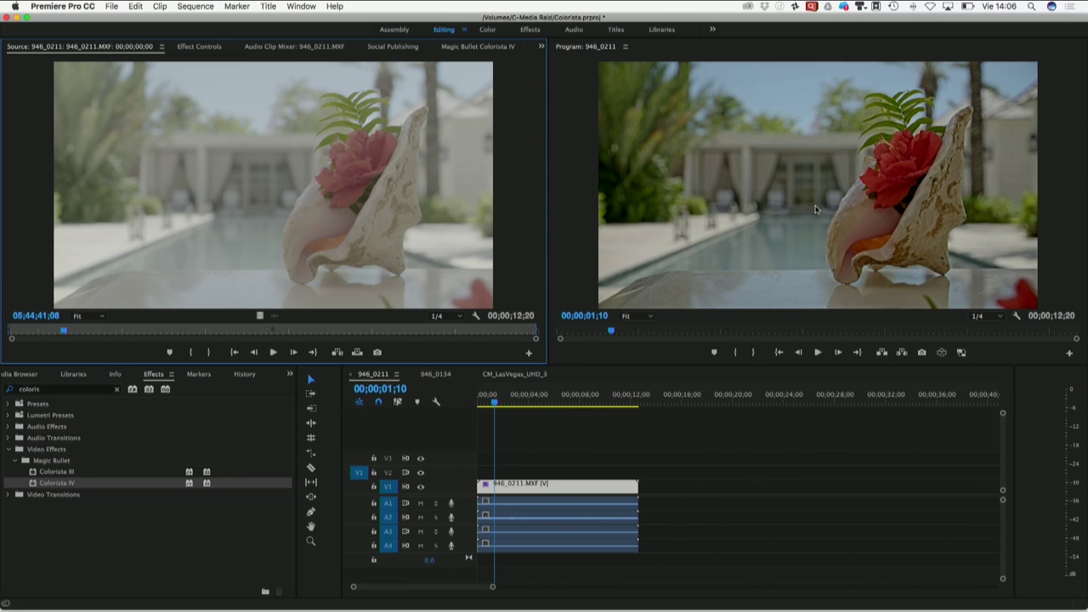
Step: Switch to the 946_0134 sequence and apply Colorista IV to the horse clip
left_click(435, 374)
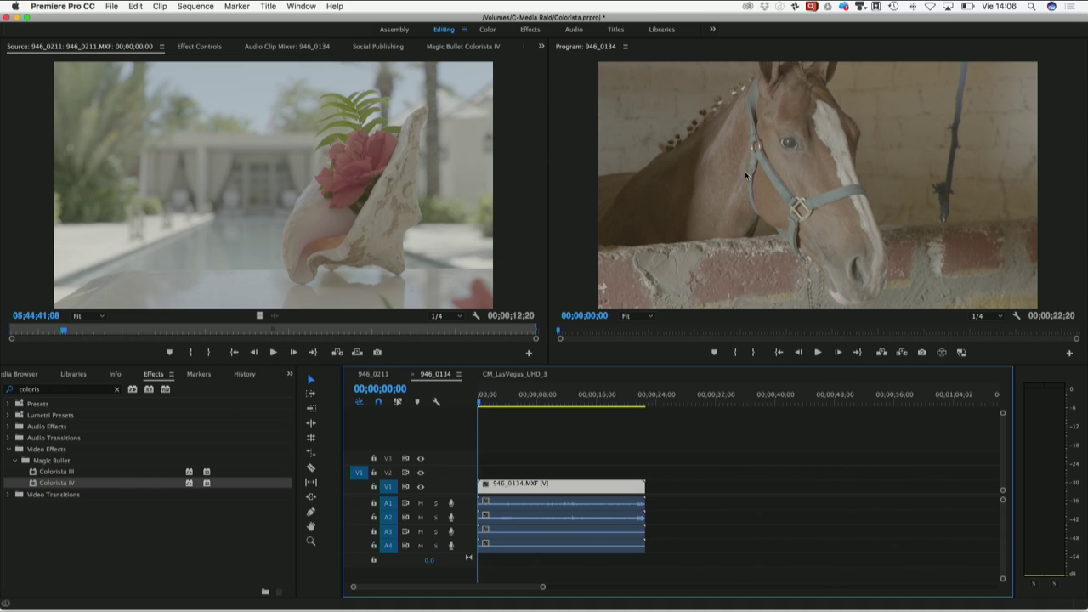
left_click_drag(58, 482, 572, 481)
double_click(571, 483)
Step: Launch Colorista's Guided Color Correction from the horse clip's Effect Controls
left_click(223, 47)
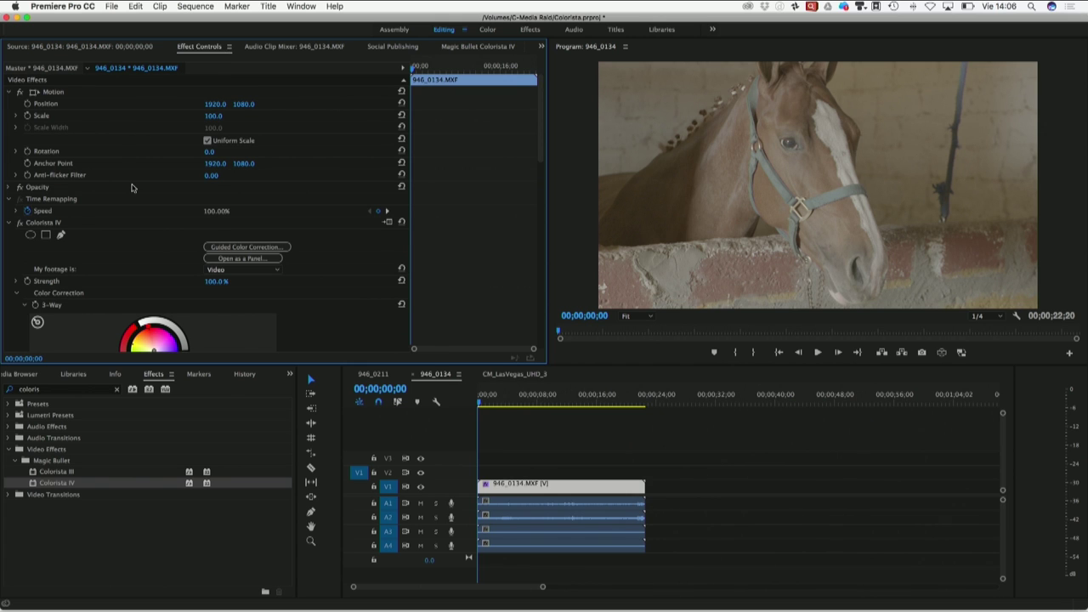
left_click(257, 247)
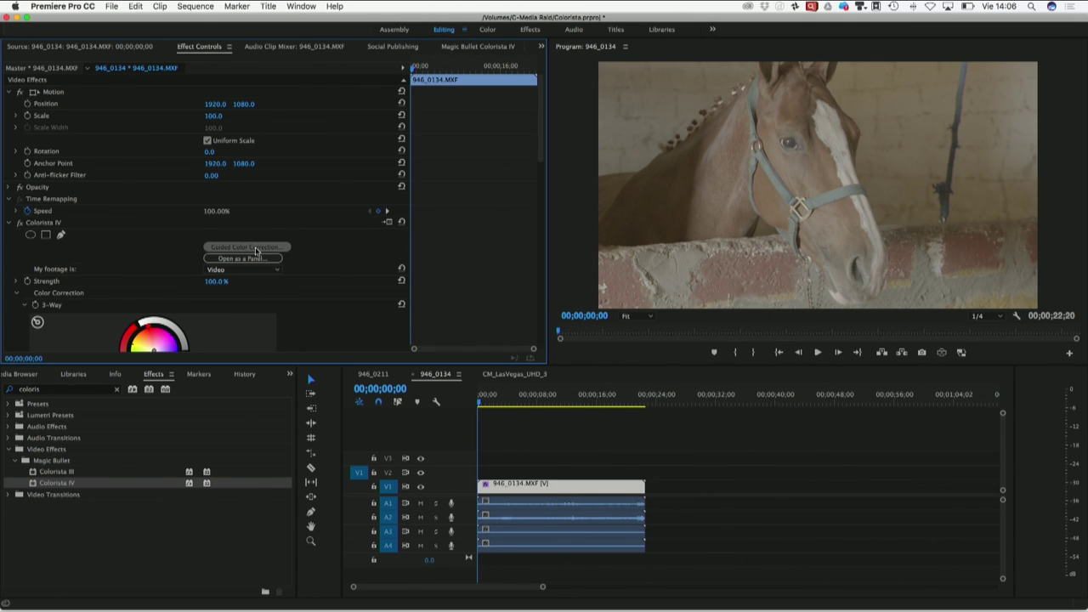
left_click(256, 249)
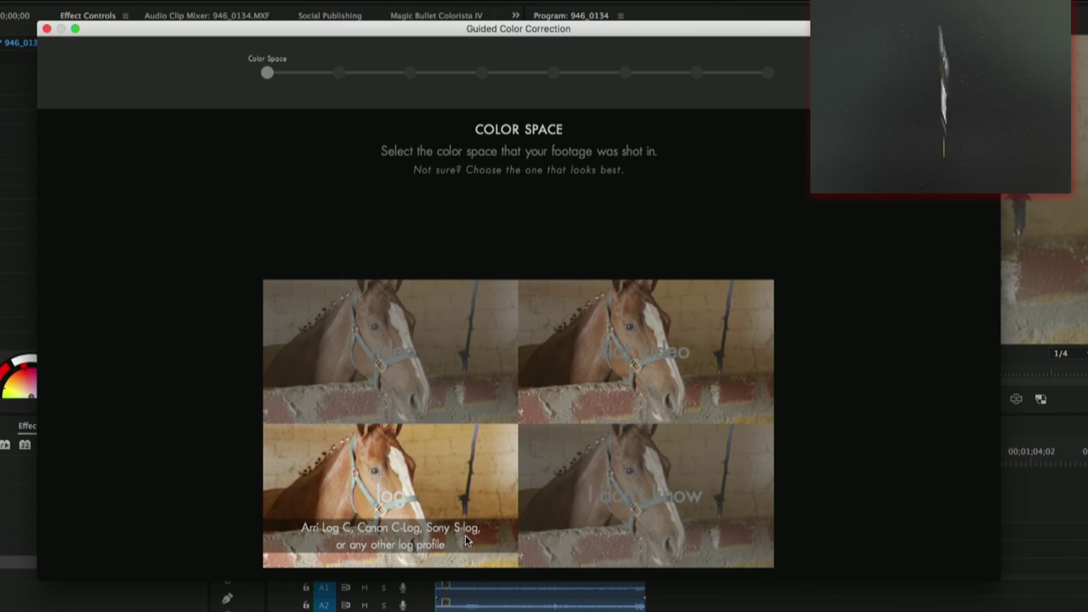
Step: Mark the footage as Log, deepen blacks, raise whites, and slightly lower midtones
left_click(420, 479)
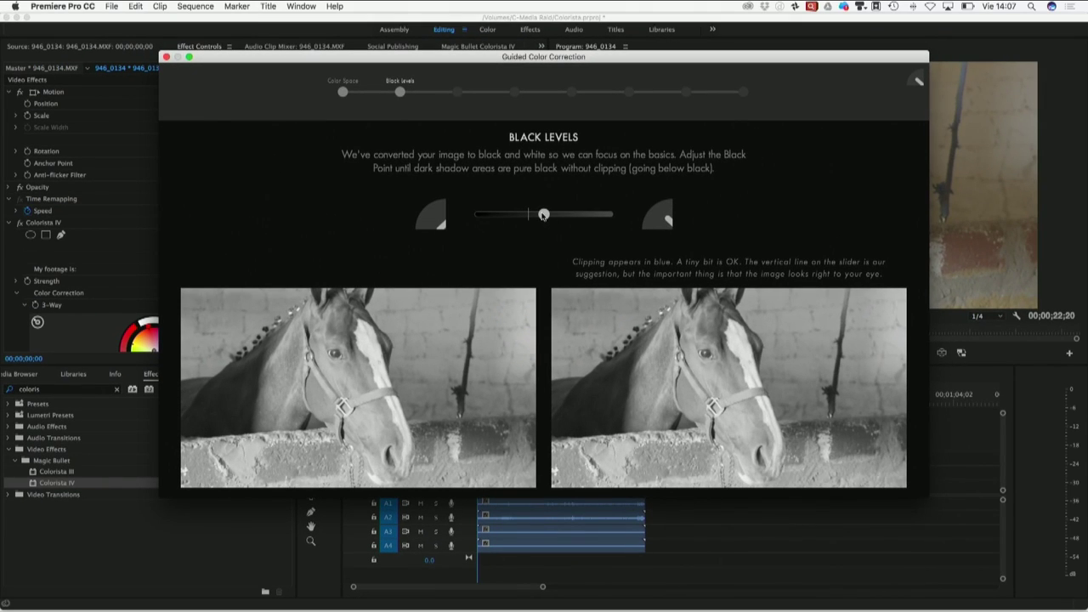
left_click_drag(541, 217, 527, 216)
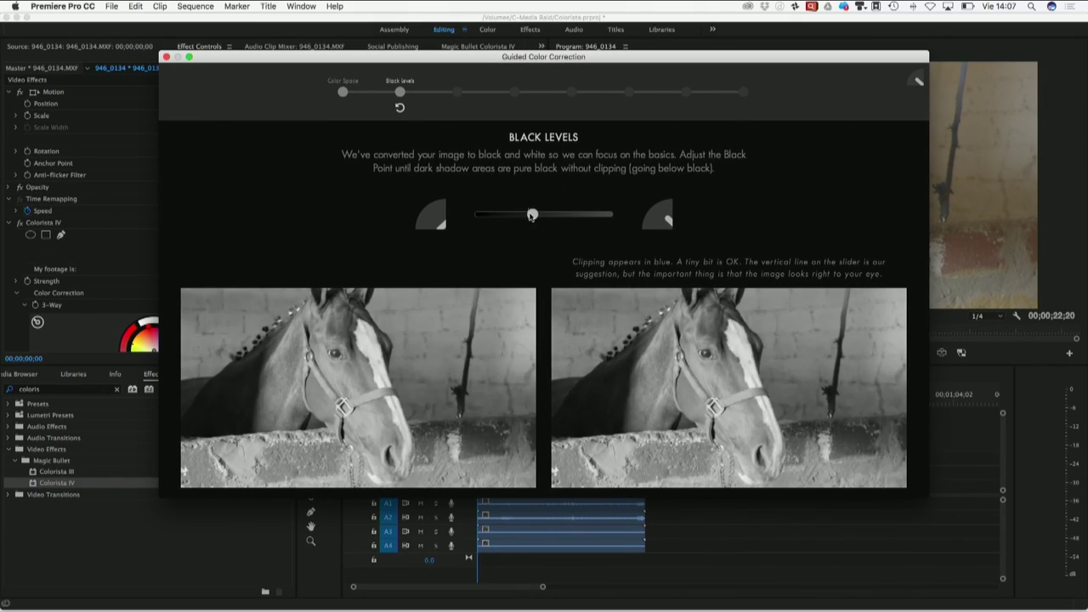
left_click(667, 217)
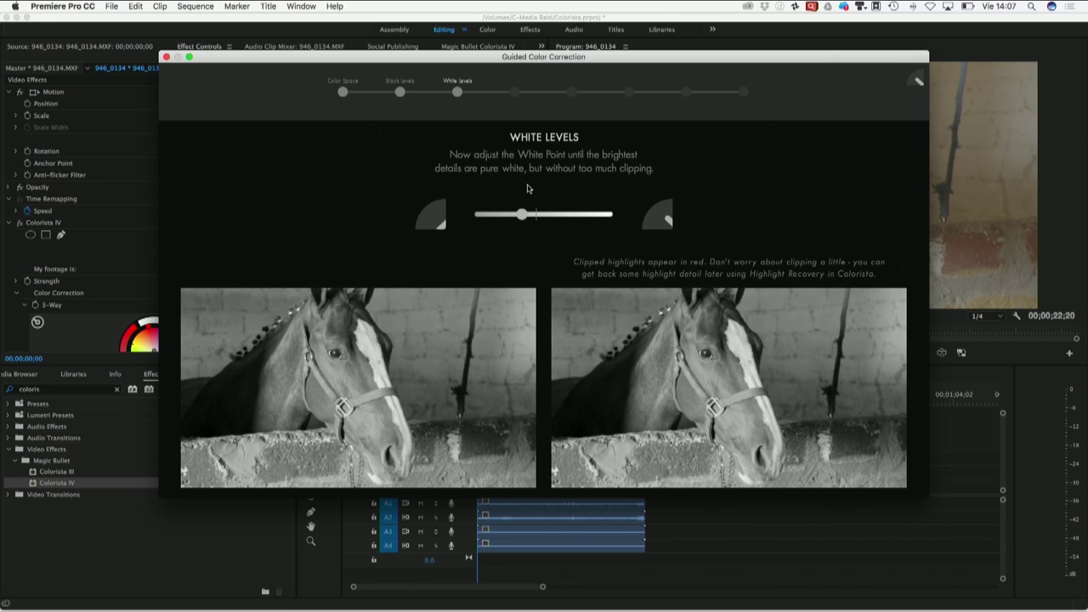
left_click_drag(525, 217, 538, 219)
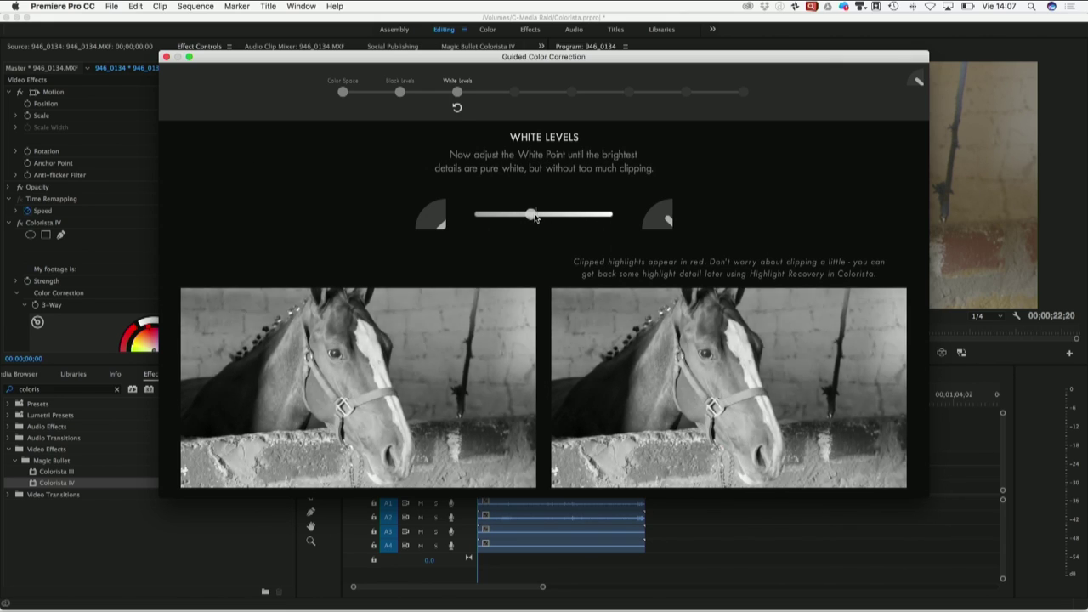
left_click(668, 218)
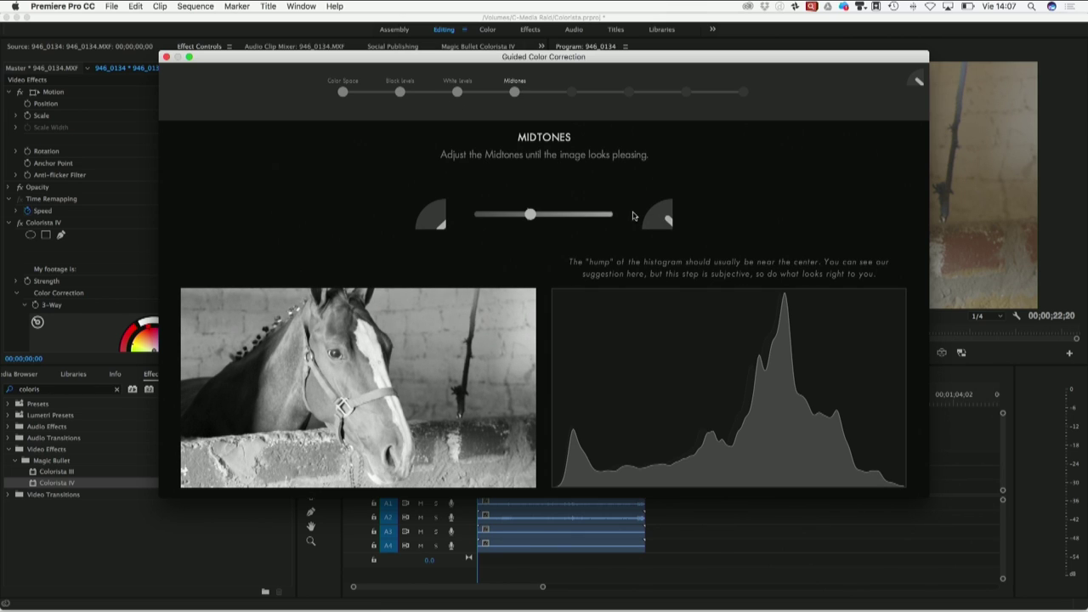
left_click_drag(534, 220, 533, 219)
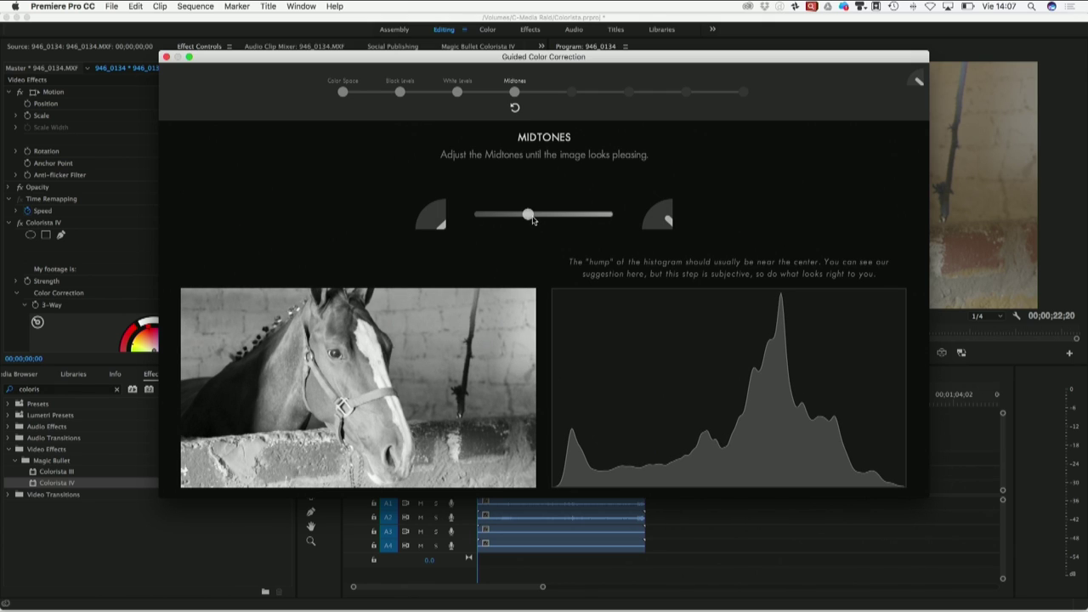
left_click(664, 218)
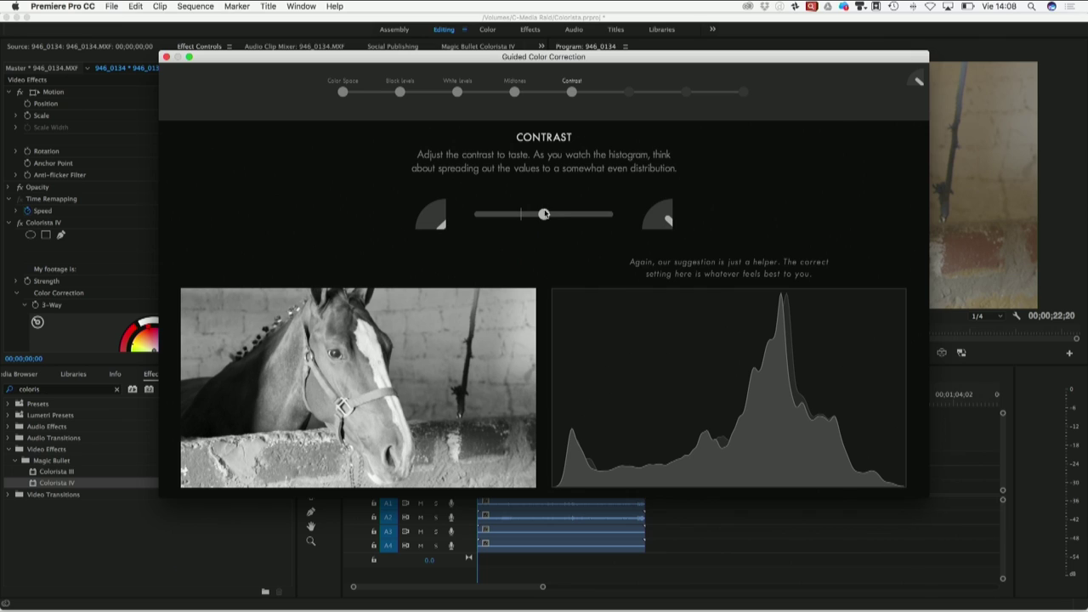
Step: Lower contrast slightly, restore saturation, warm the colour balance, and finish the guided correction
left_click_drag(543, 215, 521, 217)
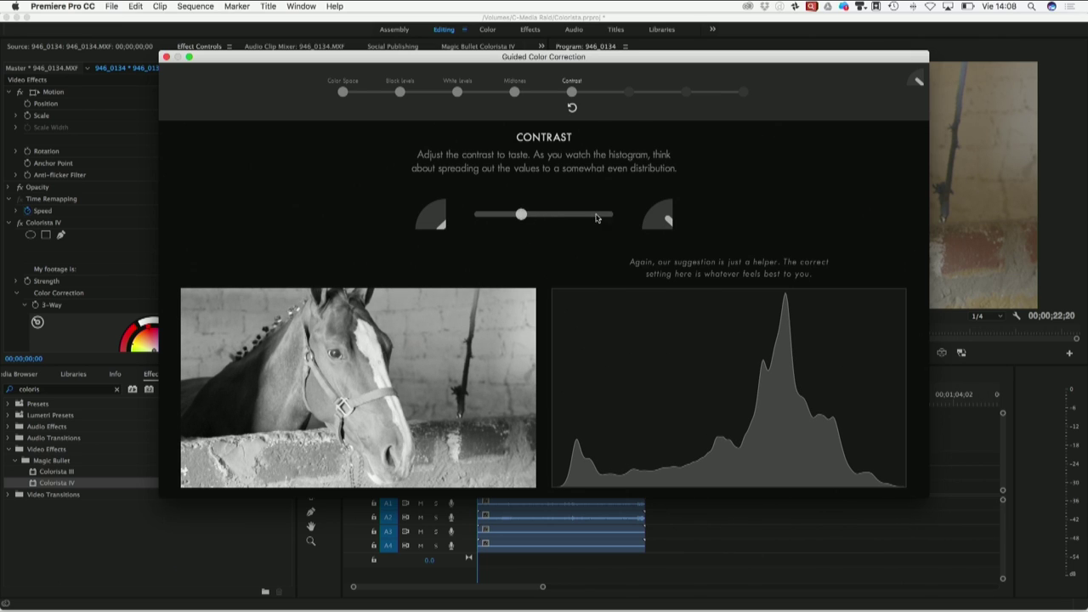
left_click(667, 219)
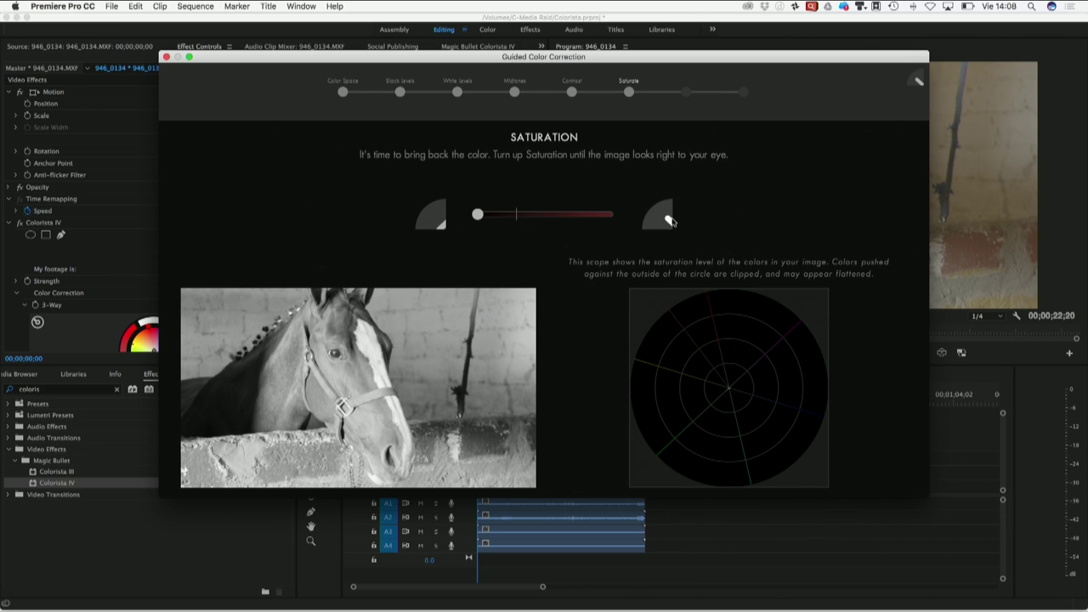
mouse_move(516, 217)
left_mouse_down()
mouse_move(527, 217)
mouse_move(517, 218)
left_mouse_up()
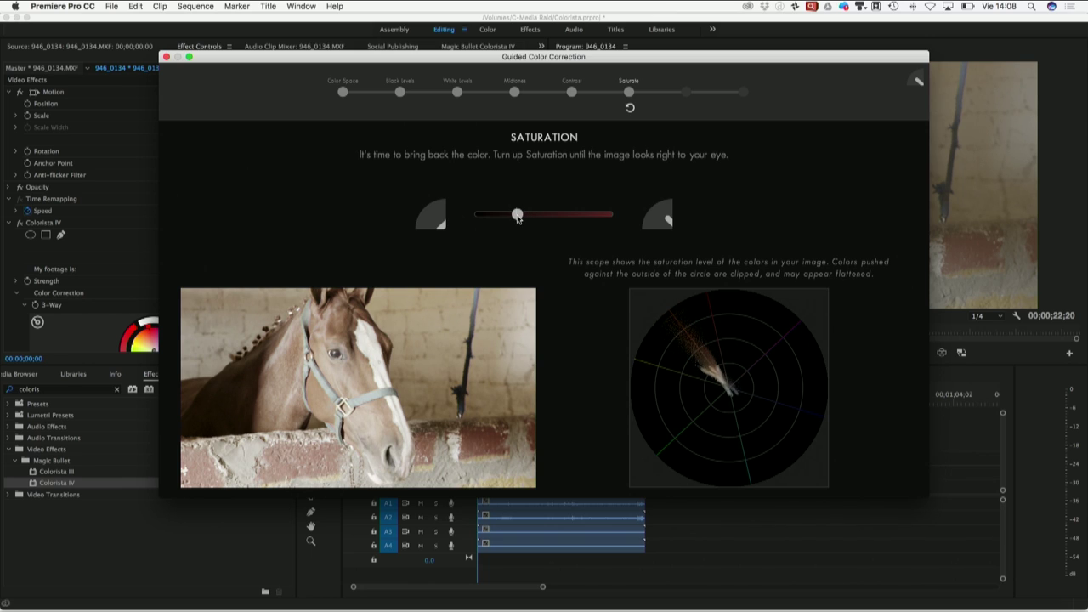
left_click(665, 219)
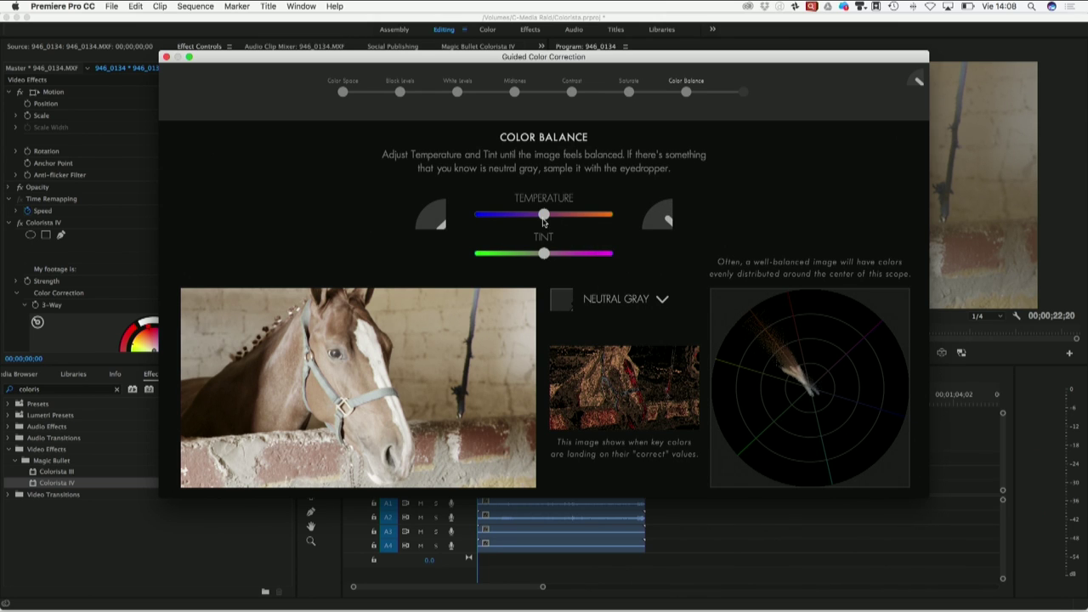
left_click_drag(543, 215, 549, 219)
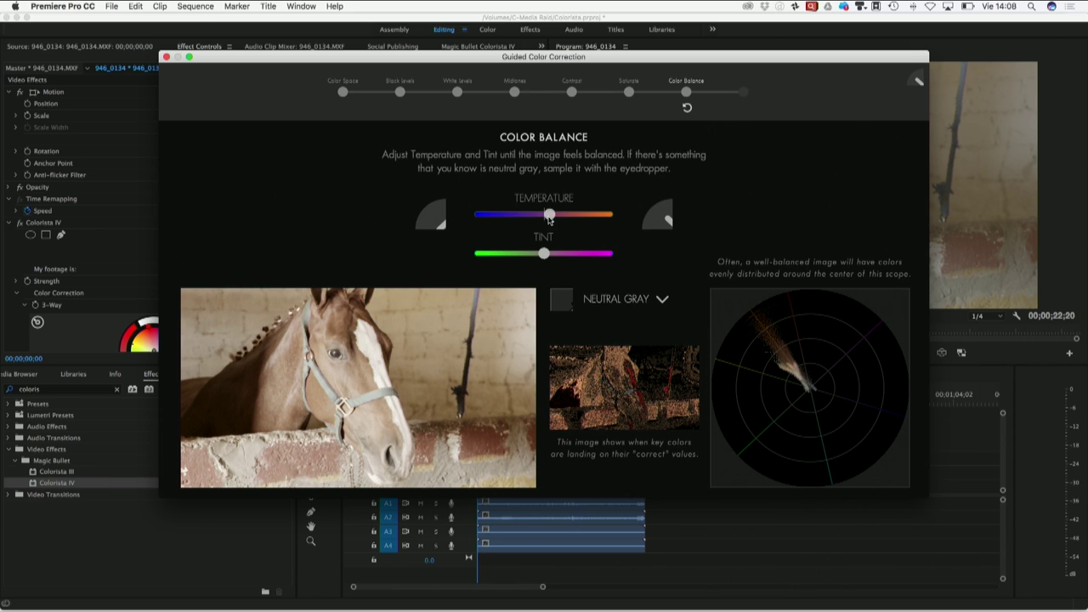
left_click(662, 212)
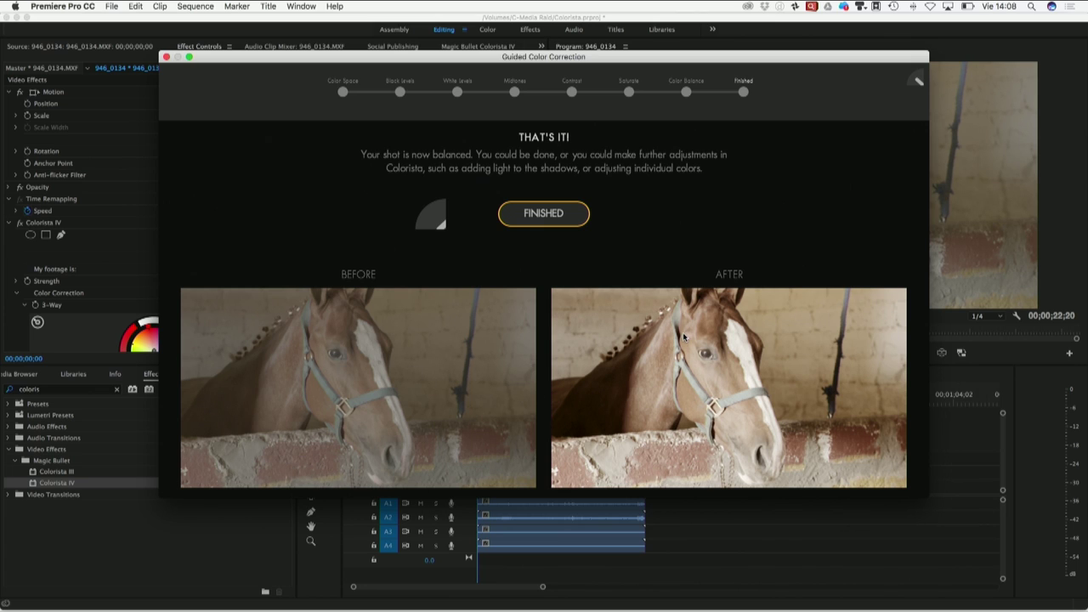
left_click(532, 218)
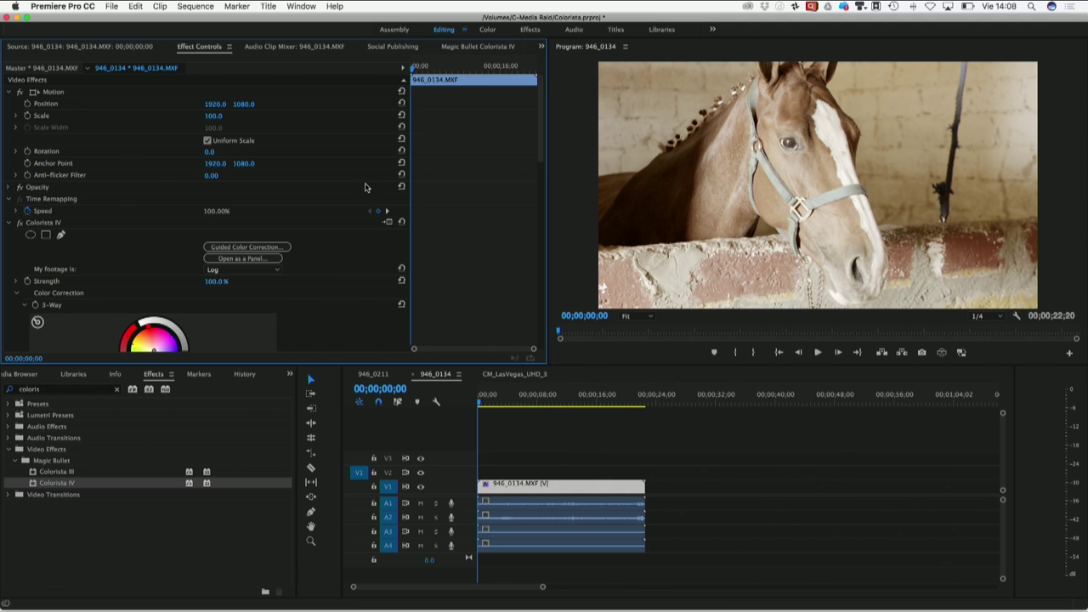
Step: Save the project with Cmd+S
scroll(365, 183, "down", 5)
scroll(264, 116, "down", 3)
scroll(282, 138, "up", 5)
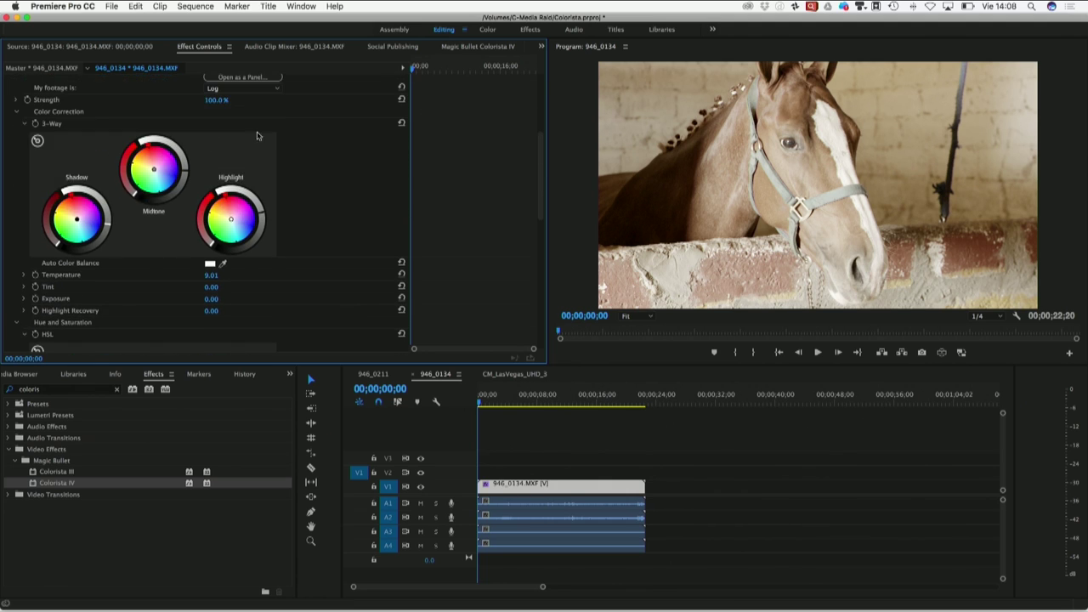
key("super+s")
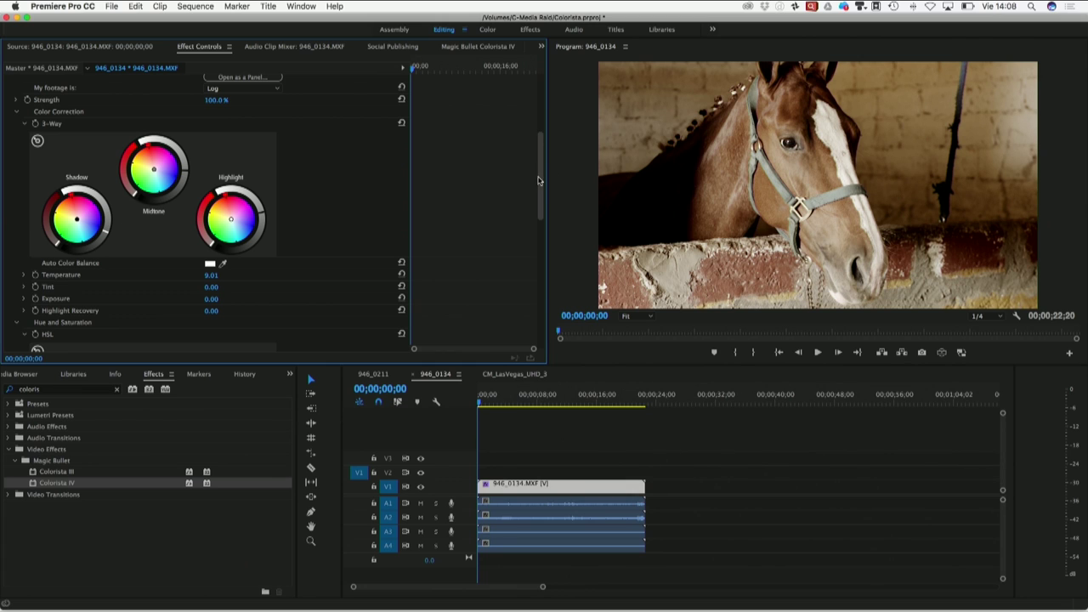
Step: Raise the horse clip's Colorista Vignette to 10.00 under Structure and Lighting
scroll(541, 185, "down", 1)
left_click_drag(540, 186, 540, 269)
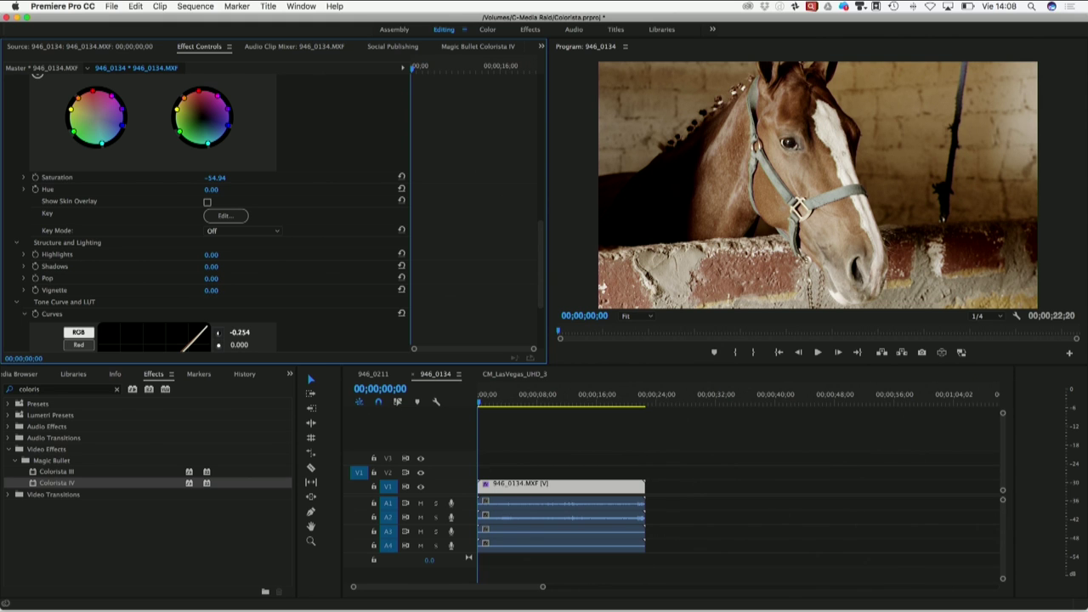
left_click_drag(211, 290, 223, 289)
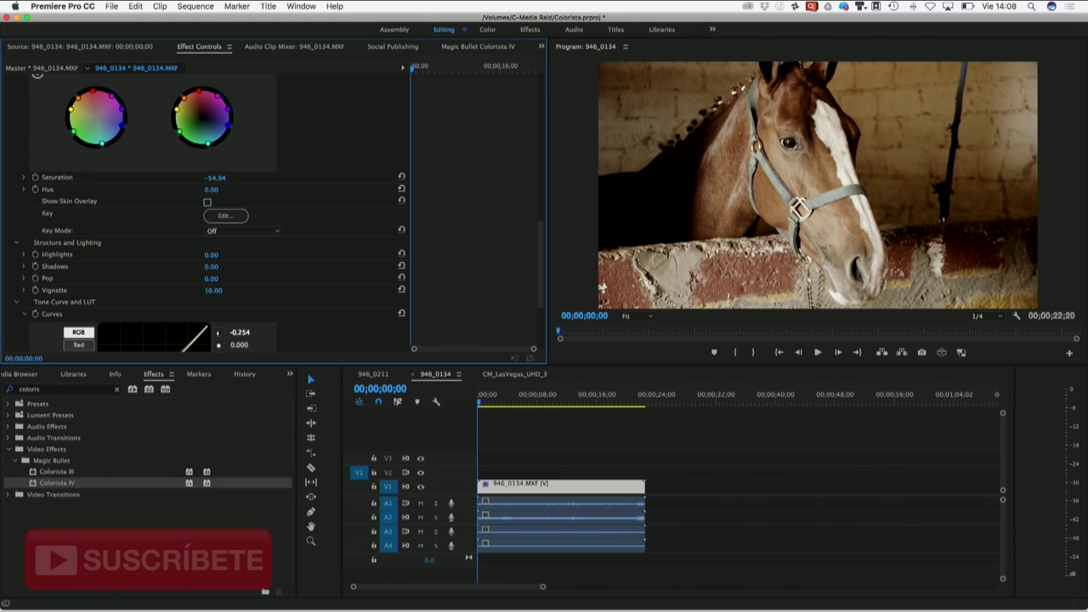
left_click(214, 278)
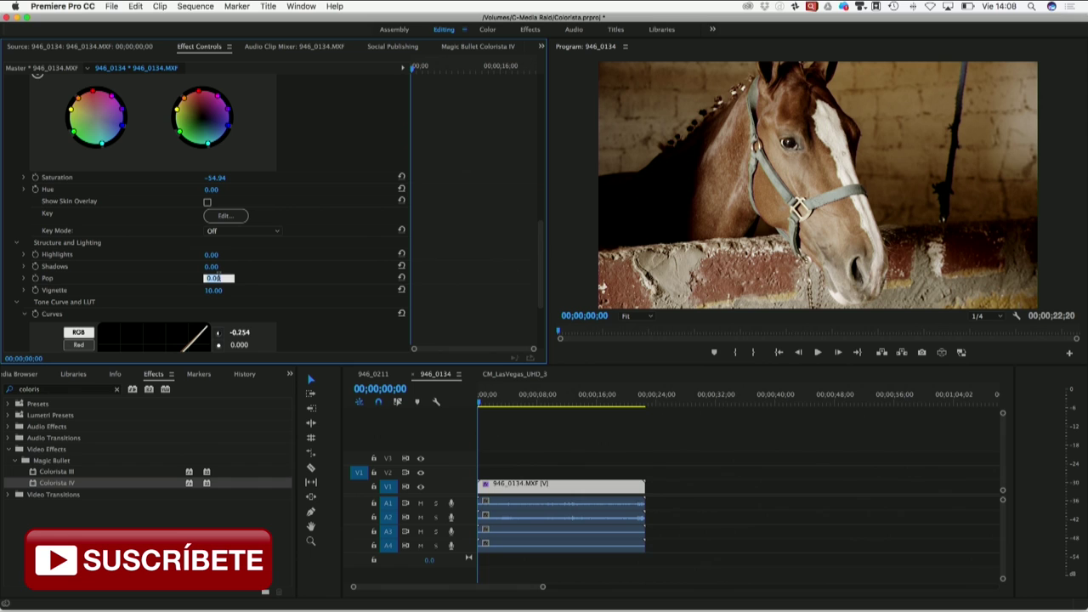
left_click_drag(542, 228, 533, 102)
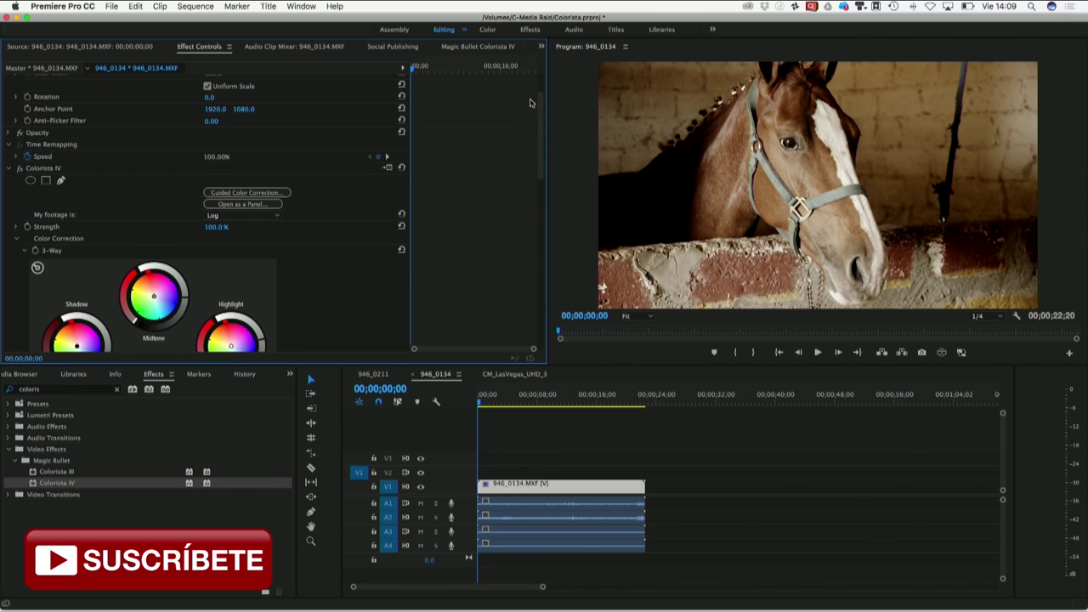
Step: Compare the horse grade on and off twice, leave it on, and open CM_LasVegas_UHD_3
left_click(20, 169)
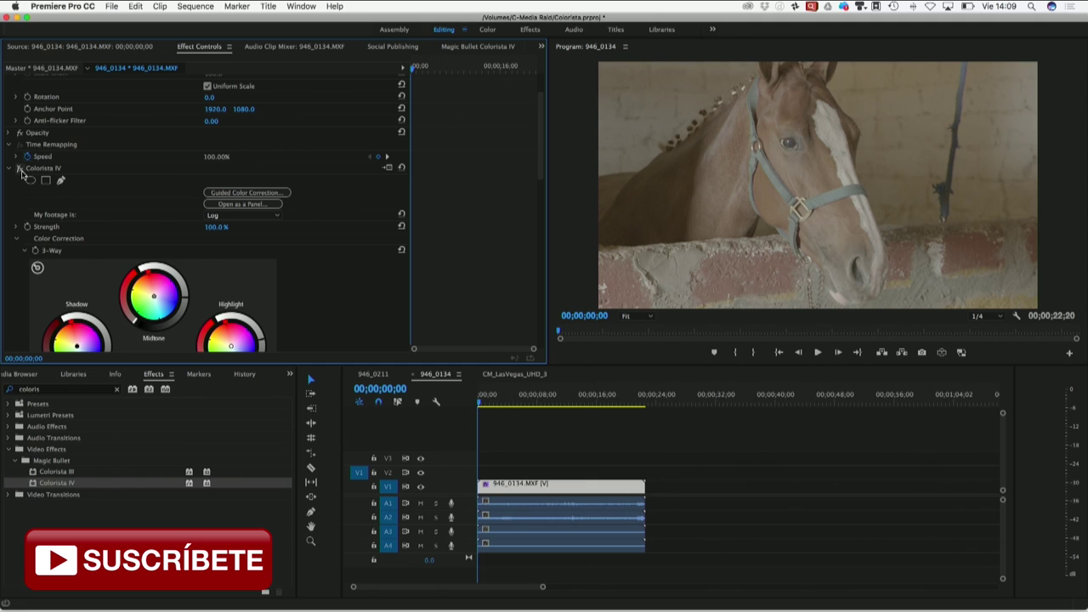
left_click(20, 169)
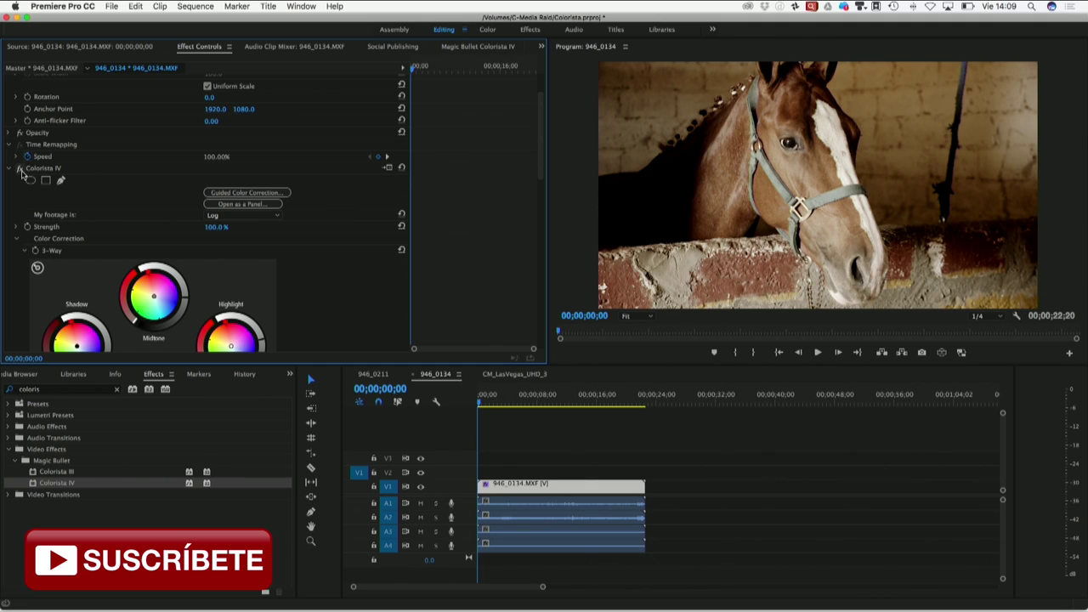
left_click(20, 169)
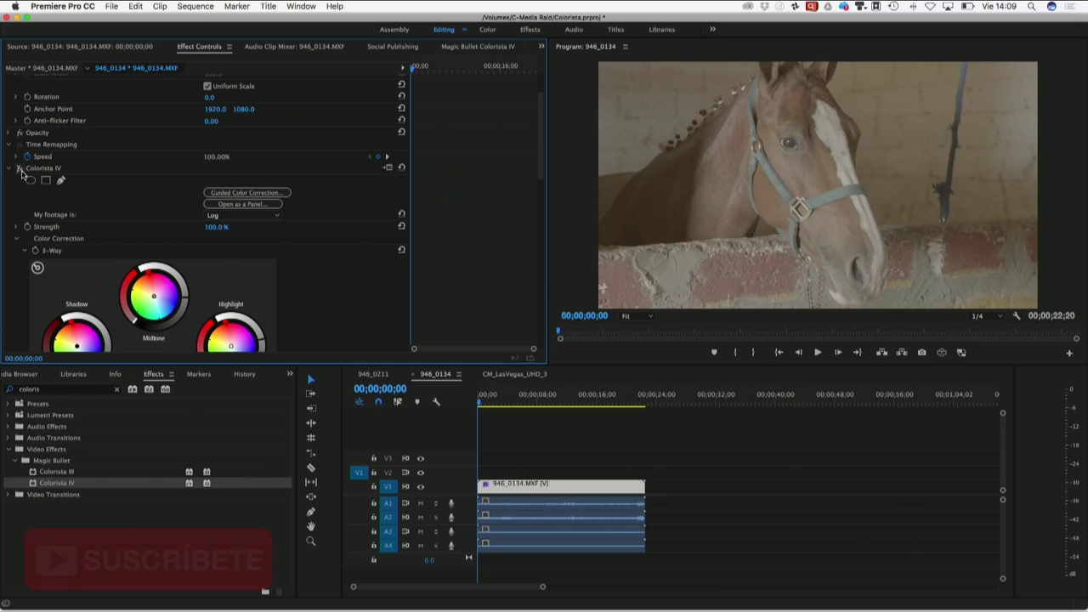
left_click(20, 169)
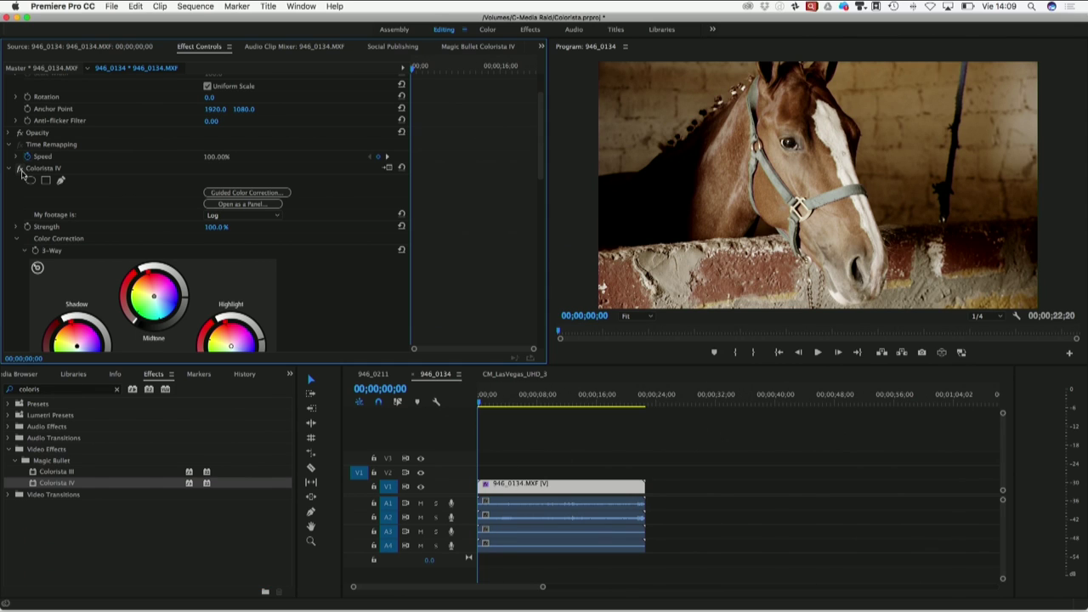
left_click(524, 376)
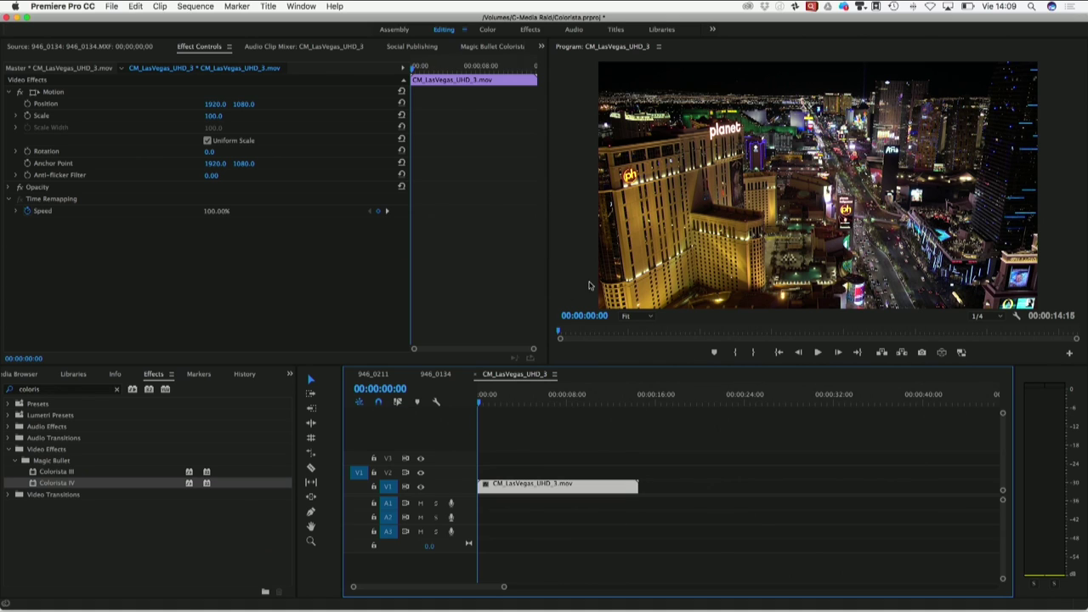
Step: Apply Colorista IV to the CM_LasVegas_UHD_3.mov clip and view its default settings
left_click(66, 485)
left_click_drag(66, 483, 523, 484)
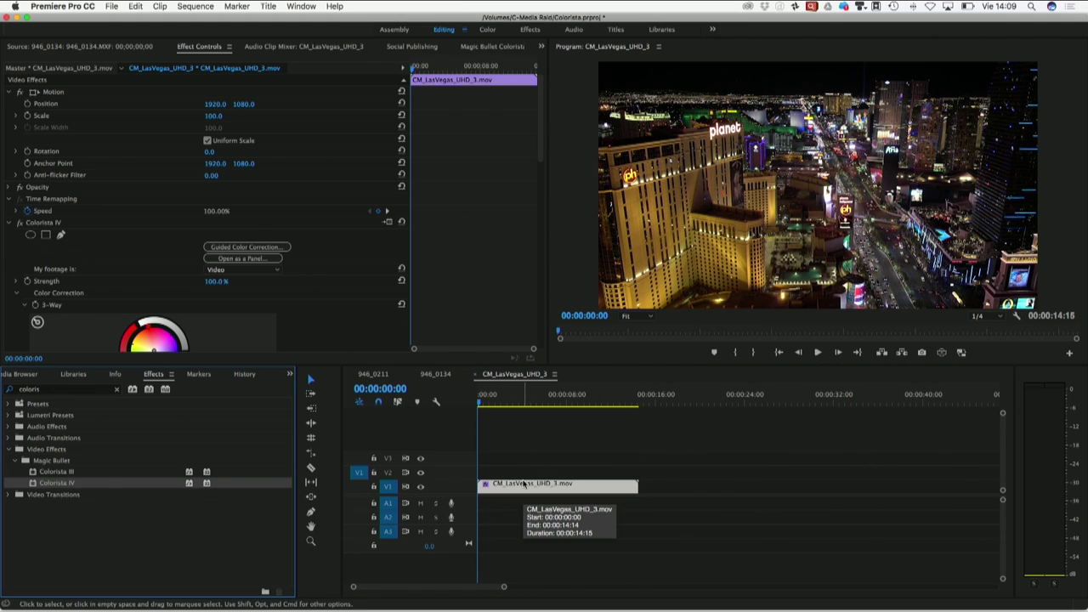
left_click(545, 152)
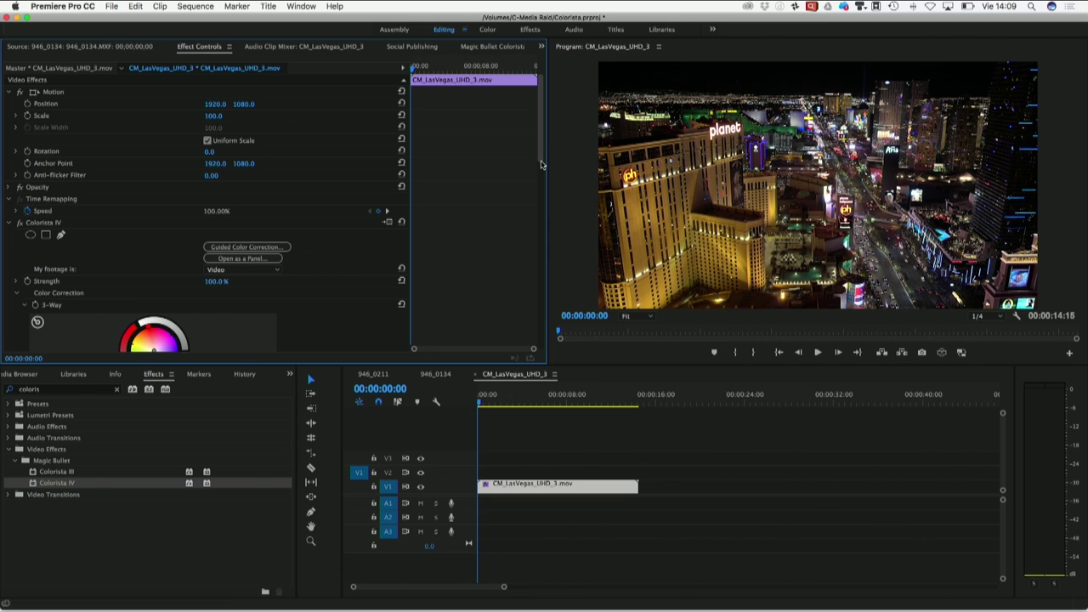
scroll(544, 157, "down", 3)
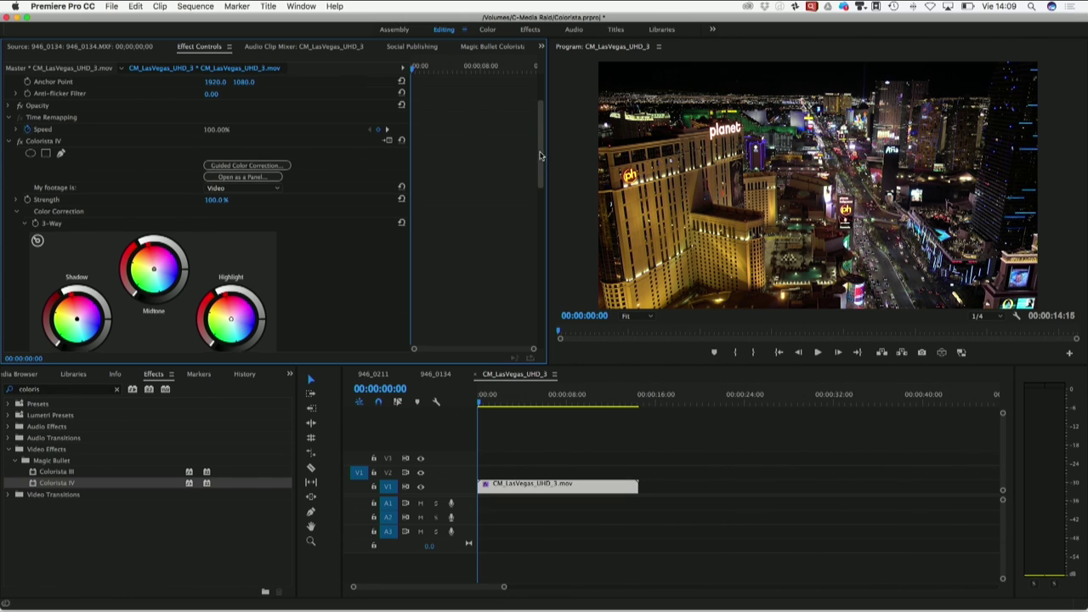
Step: Raise Colorista IV Temperature to 19.00 and Exposure to 0.50 on the Las Vegas clip
left_click_drag(534, 149, 534, 229)
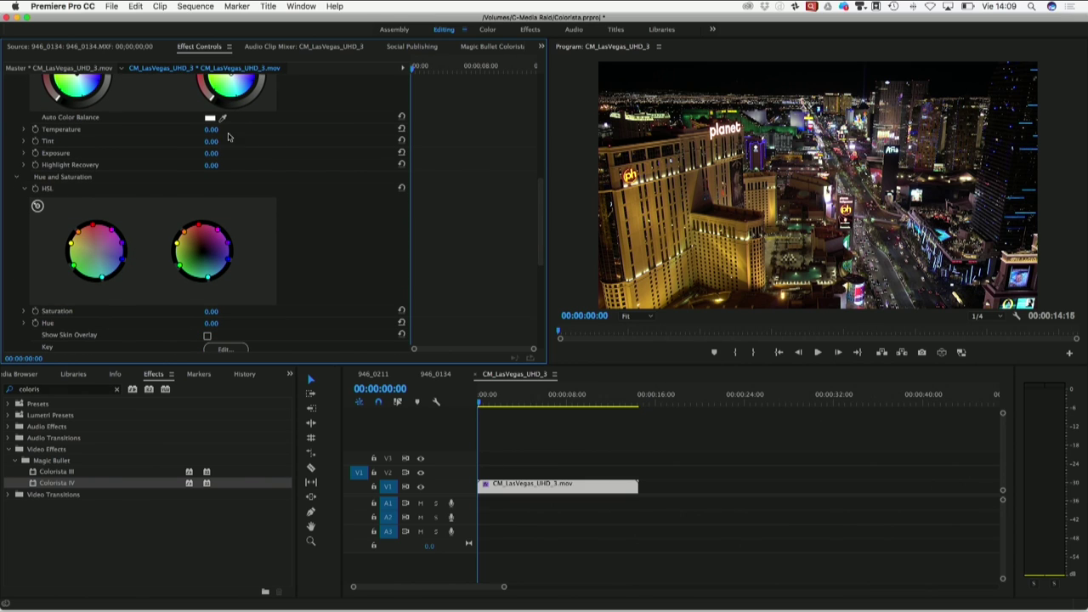
mouse_move(210, 129)
left_mouse_down()
mouse_move(222, 129)
mouse_move(199, 129)
mouse_move(219, 130)
left_mouse_up()
left_click_drag(211, 153, 223, 154)
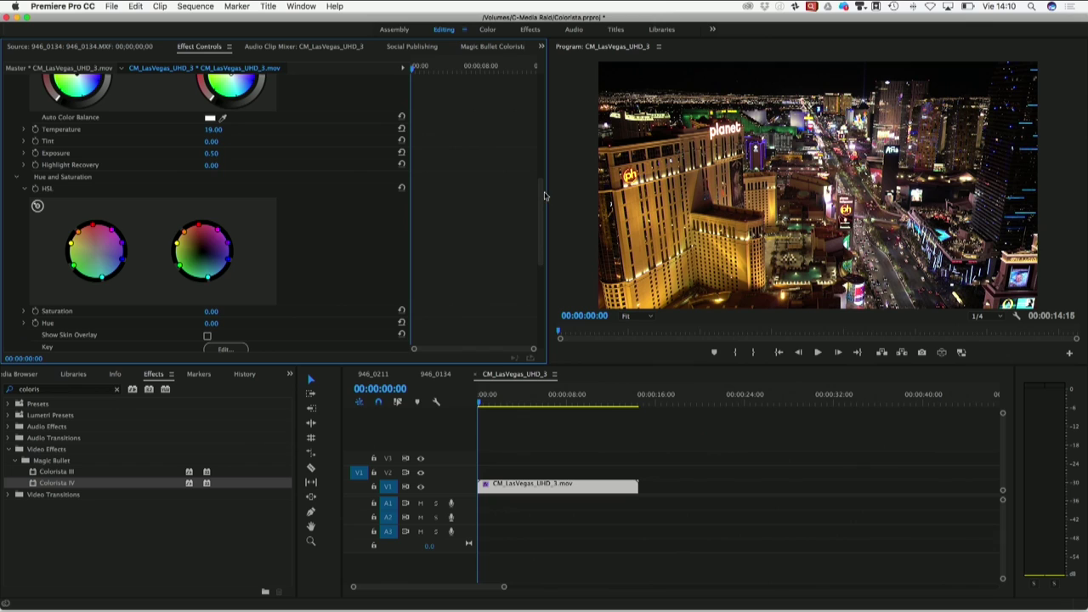
left_click_drag(545, 195, 536, 247)
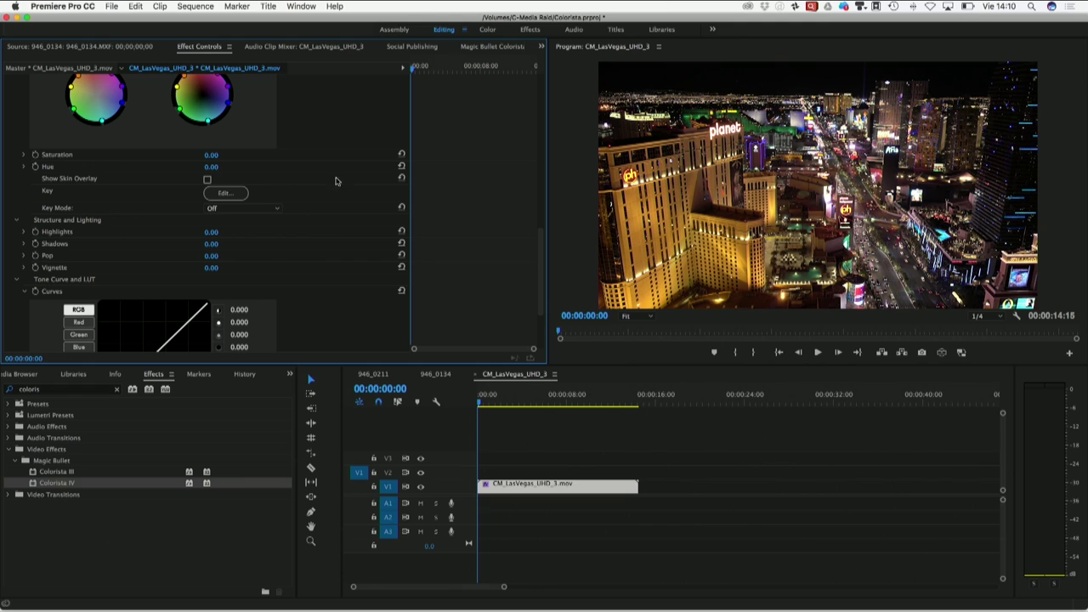
mouse_move(541, 247)
left_mouse_down()
mouse_move(544, 292)
mouse_move(544, 241)
mouse_move(514, 197)
left_mouse_up()
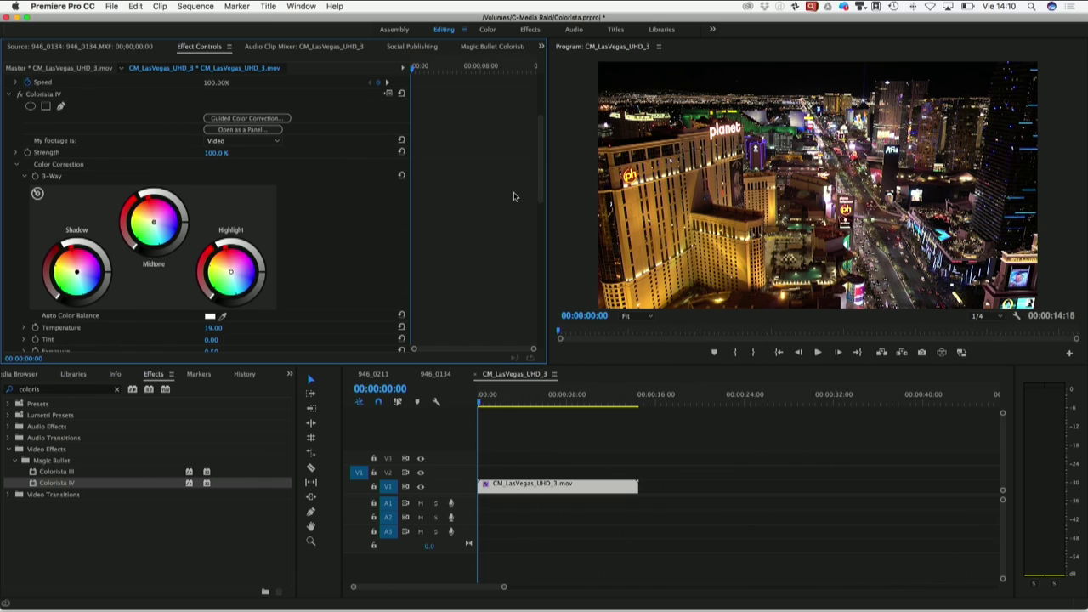